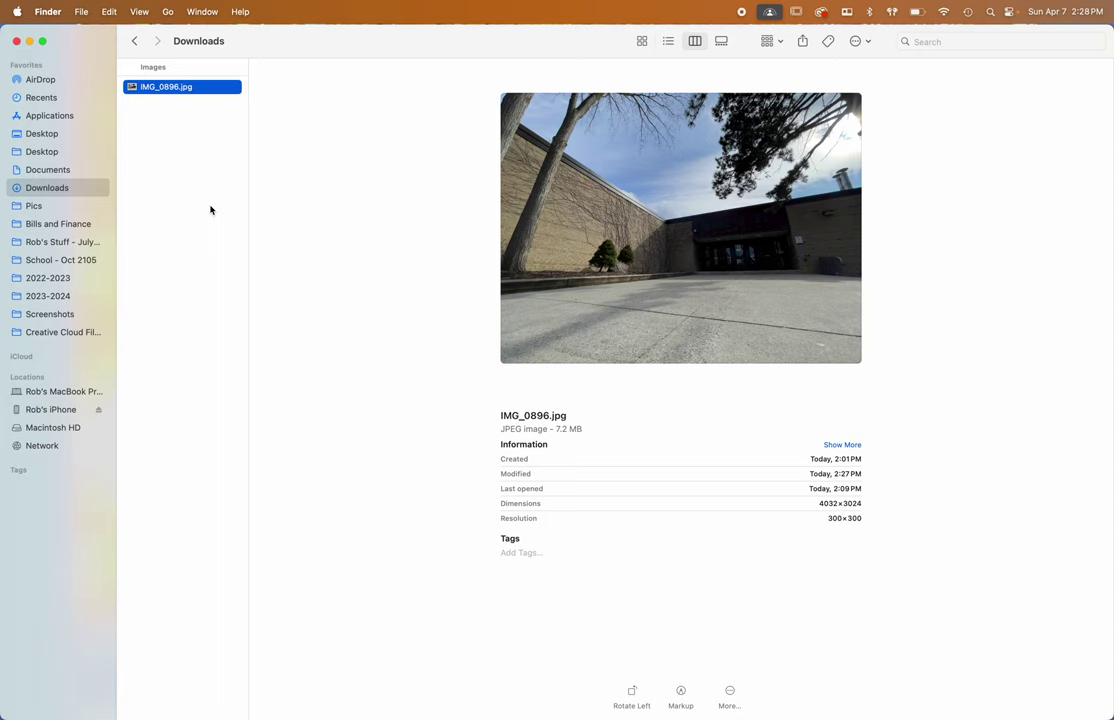
Step: Search Spotlight for 'bridge' and launch Adobe Bridge 2024 on the Downloads folder
{"action": "key", "text": "super+space"}
{"action": "type", "text": "q"}
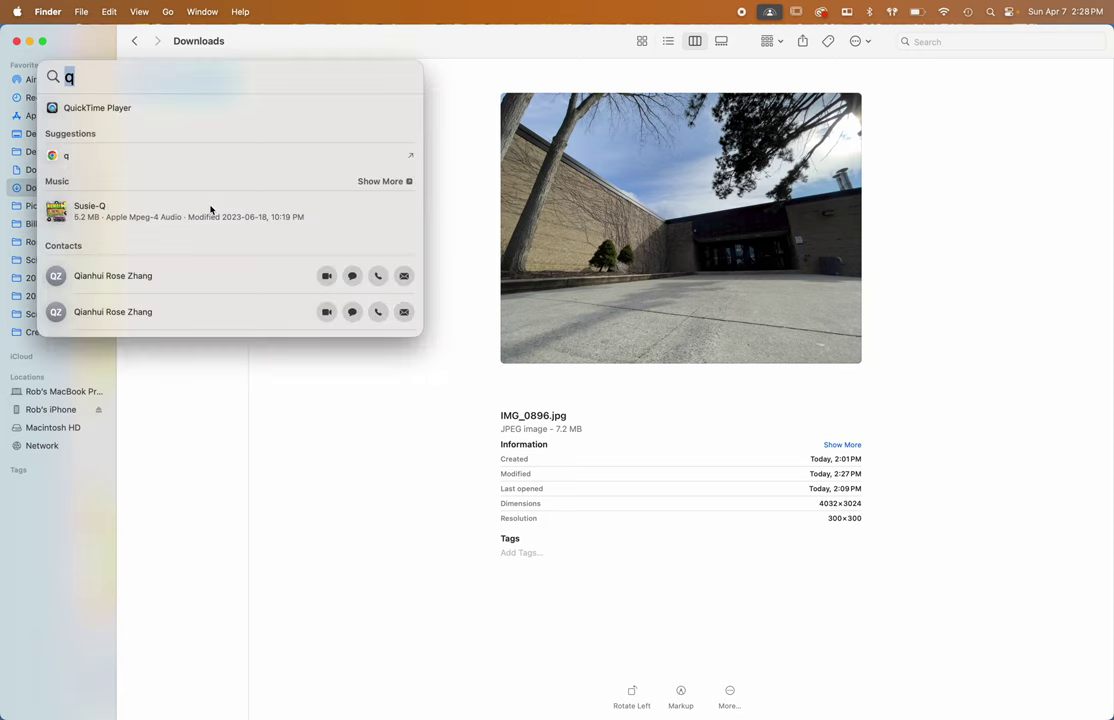
{"action": "type", "text": "bridge"}
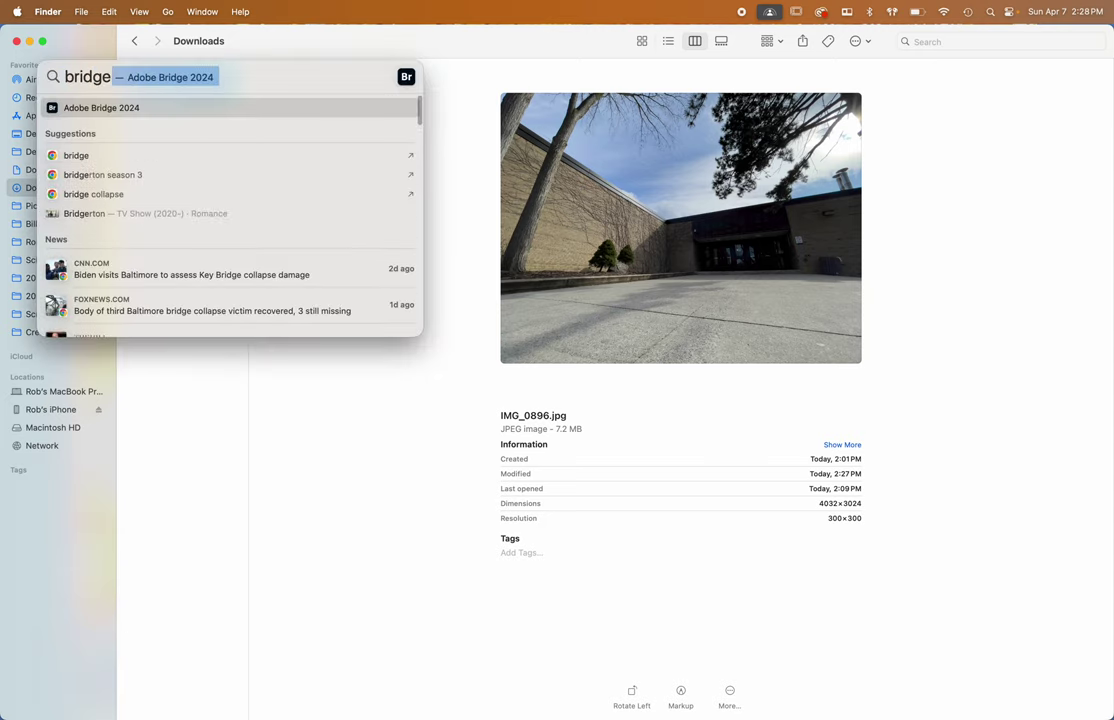
{"action": "key", "text": "Return"}
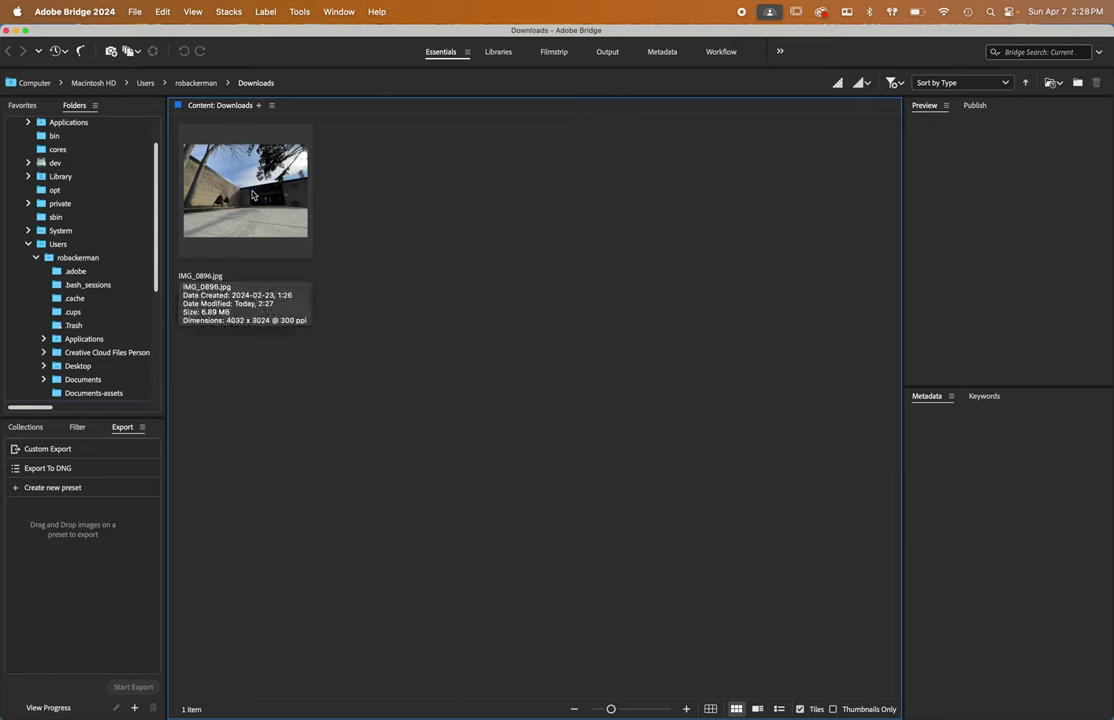
Step: Select IMG_0896.jpg to review its metadata, then open it in Camera Raw
{"action": "scroll", "coordinate": [78, 172], "scroll_direction": "up", "scroll_amount": 2}
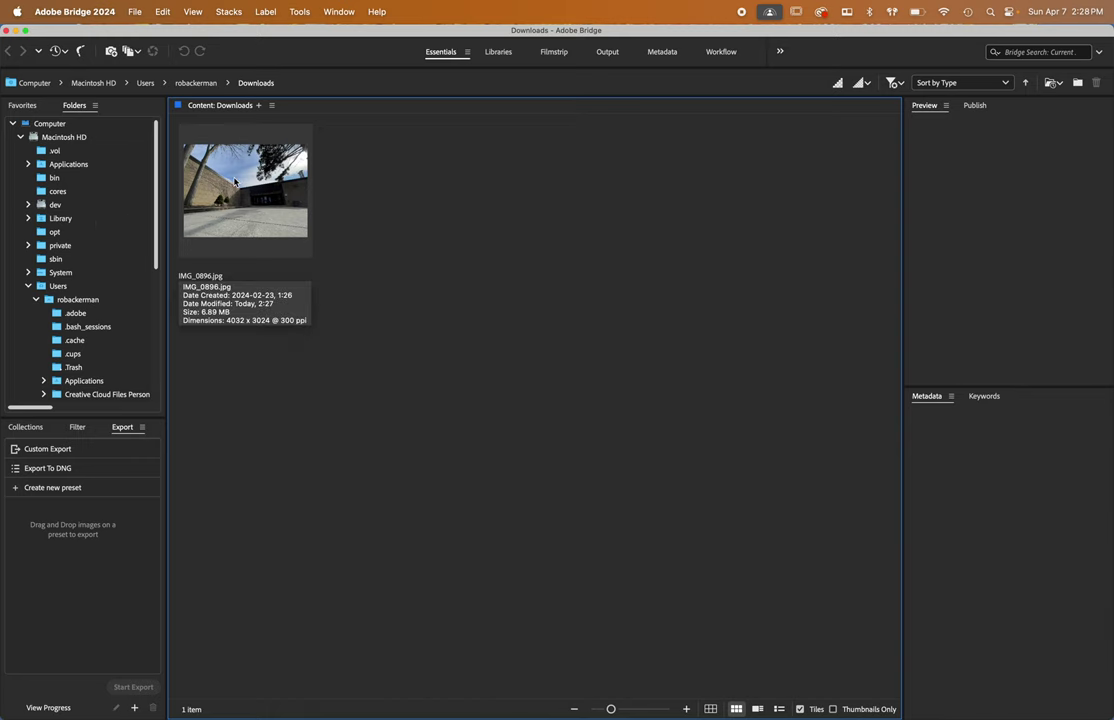
{"action": "left_click", "coordinate": [235, 183]}
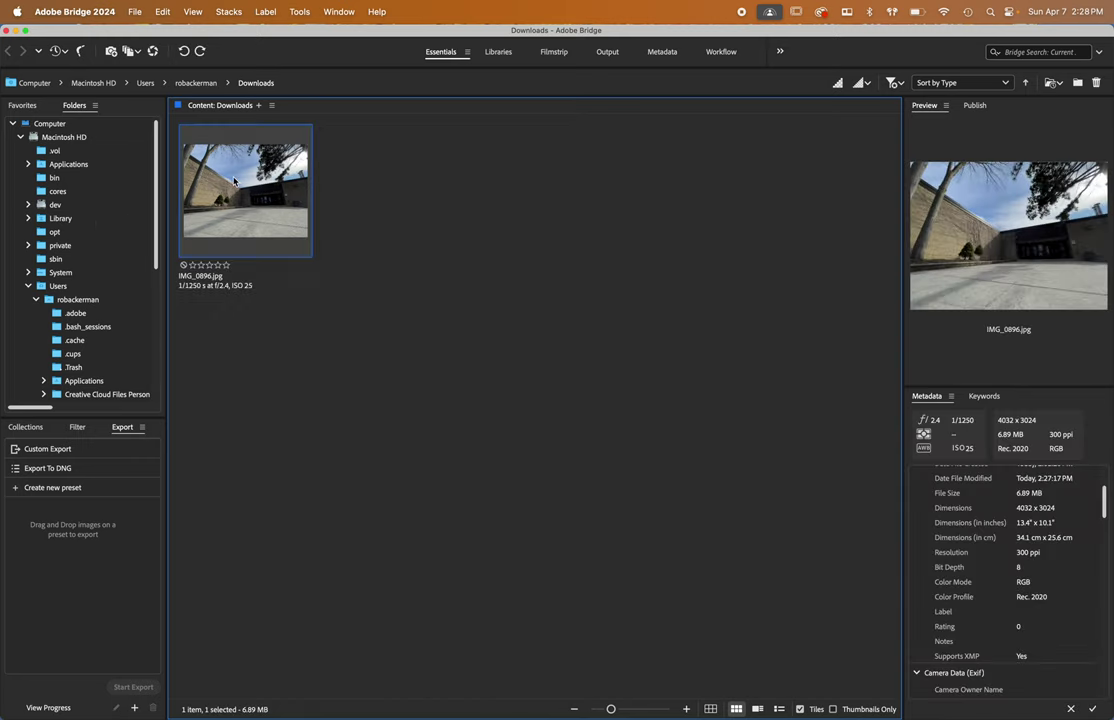
{"action": "scroll", "coordinate": [1000, 500], "scroll_direction": "up", "scroll_amount": 3}
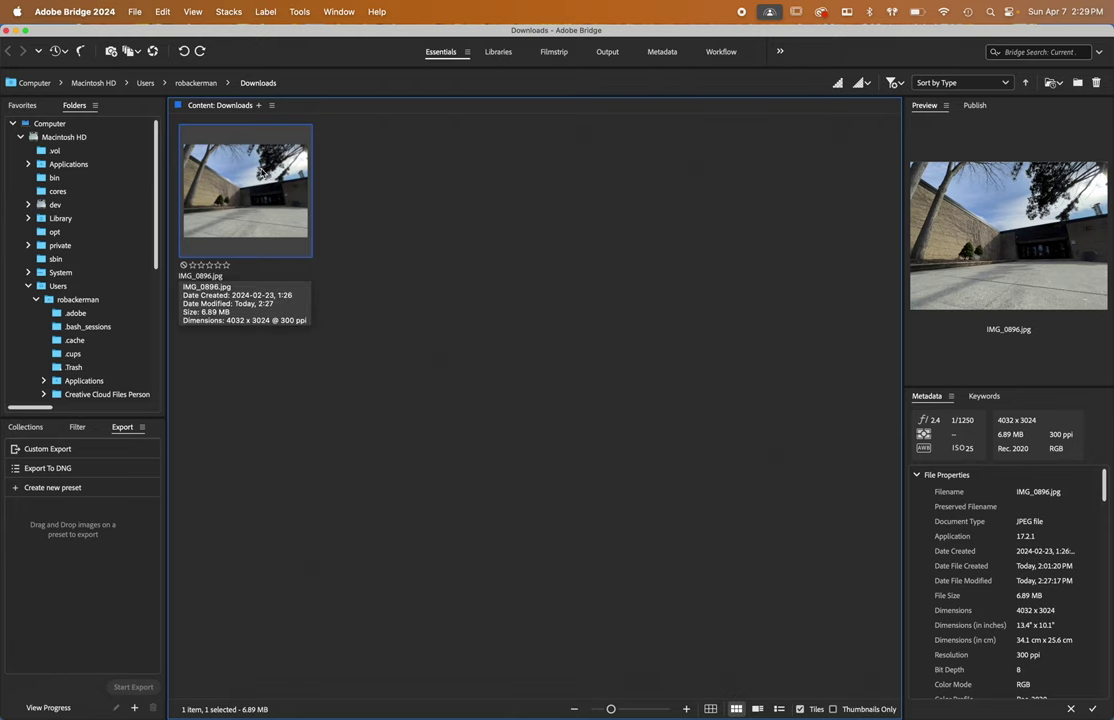
{"action": "right_click", "coordinate": [258, 174]}
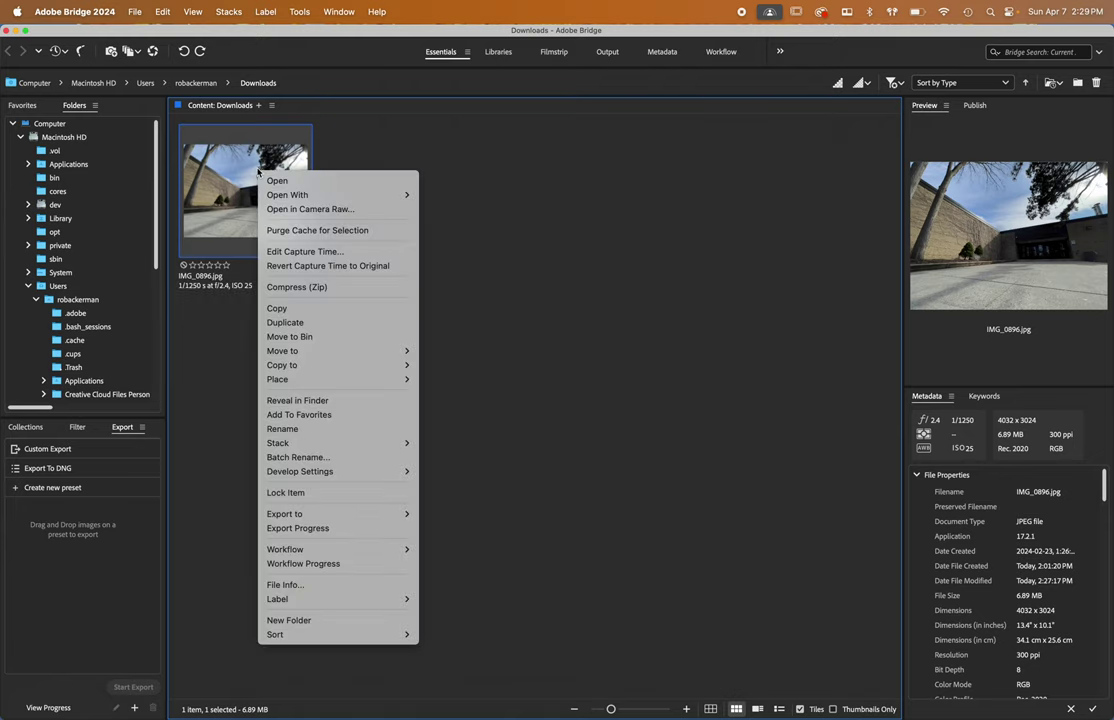
{"action": "left_click", "coordinate": [382, 209]}
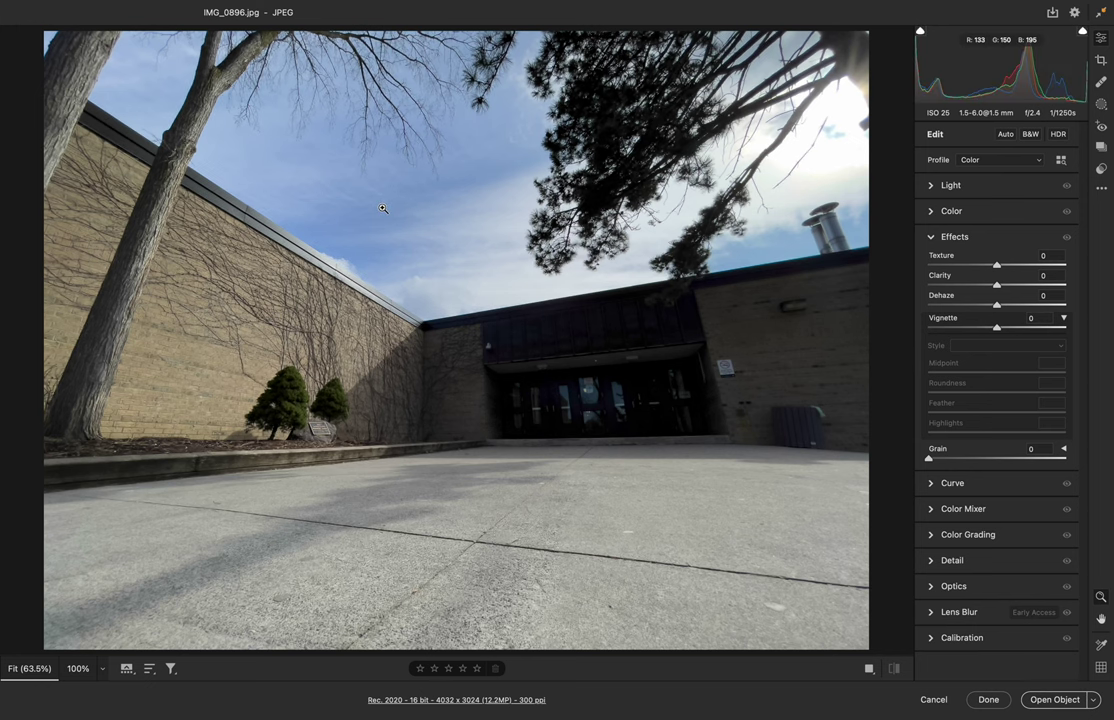
Step: In the Light panel set Exposure -0.65, Contrast +11, Highlights -33 and Shadows +66
{"action": "left_click", "coordinate": [932, 238]}
{"action": "left_click", "coordinate": [931, 187]}
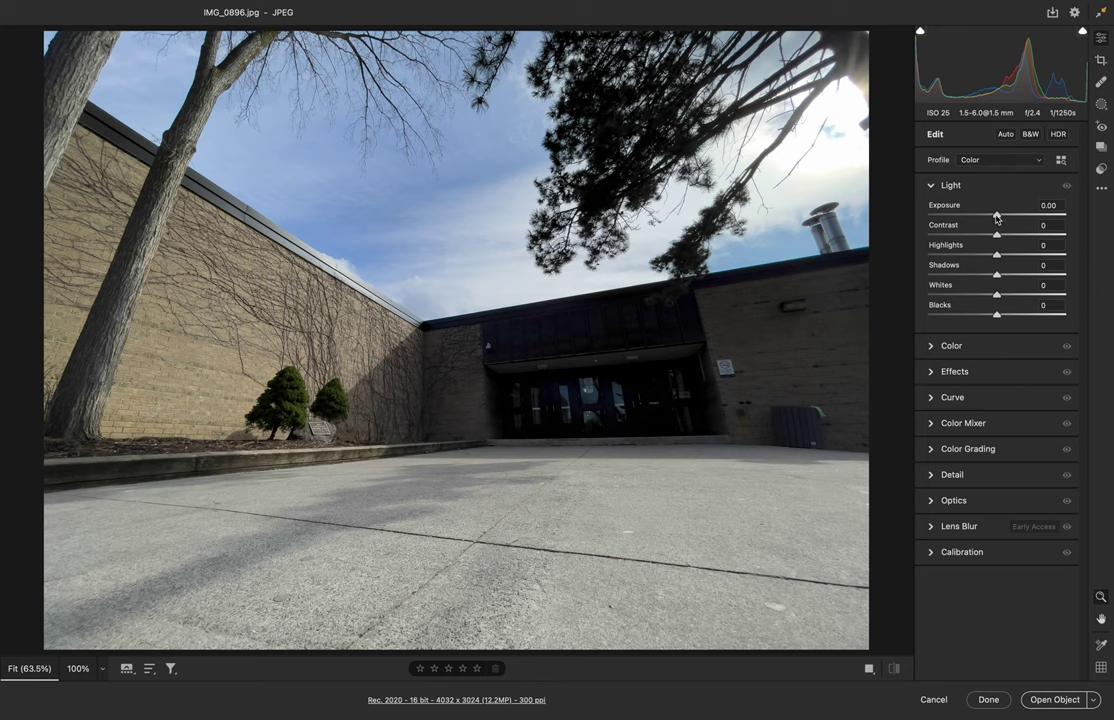
{"action": "left_click_drag", "start_coordinate": [996, 217], "coordinate": [1043, 277]}
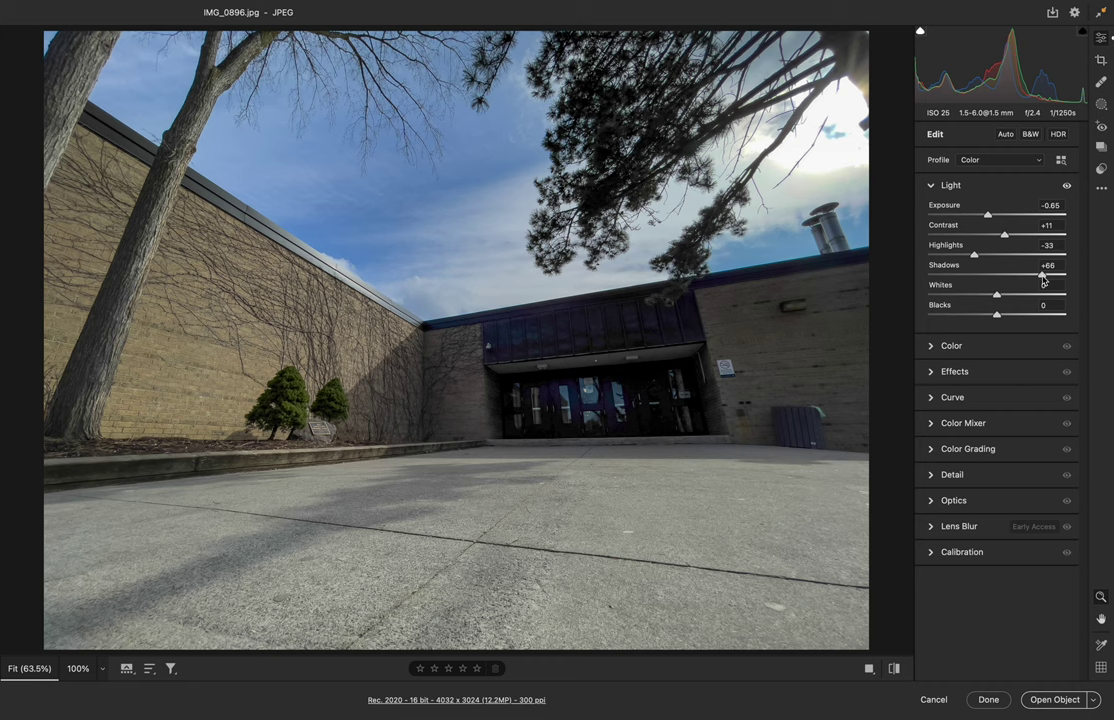
Step: Set Temperature +15 and Vibrance +16, and add a -20 corner vignette
{"action": "left_click", "coordinate": [932, 347]}
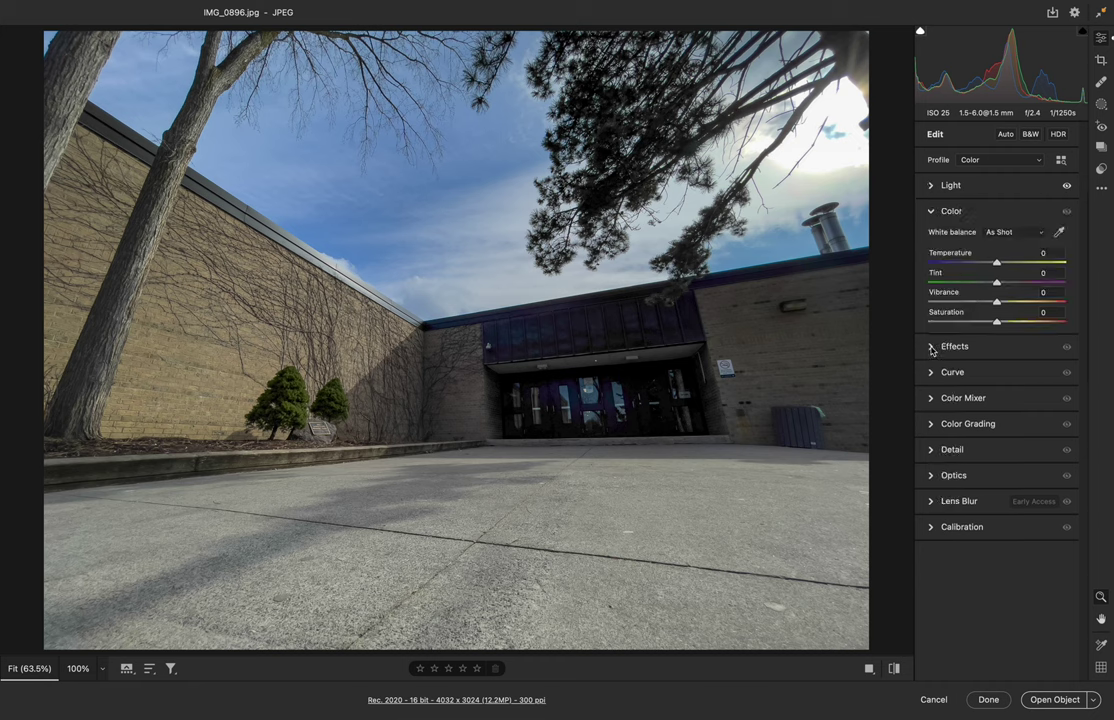
{"action": "left_click_drag", "start_coordinate": [996, 262], "coordinate": [1008, 303]}
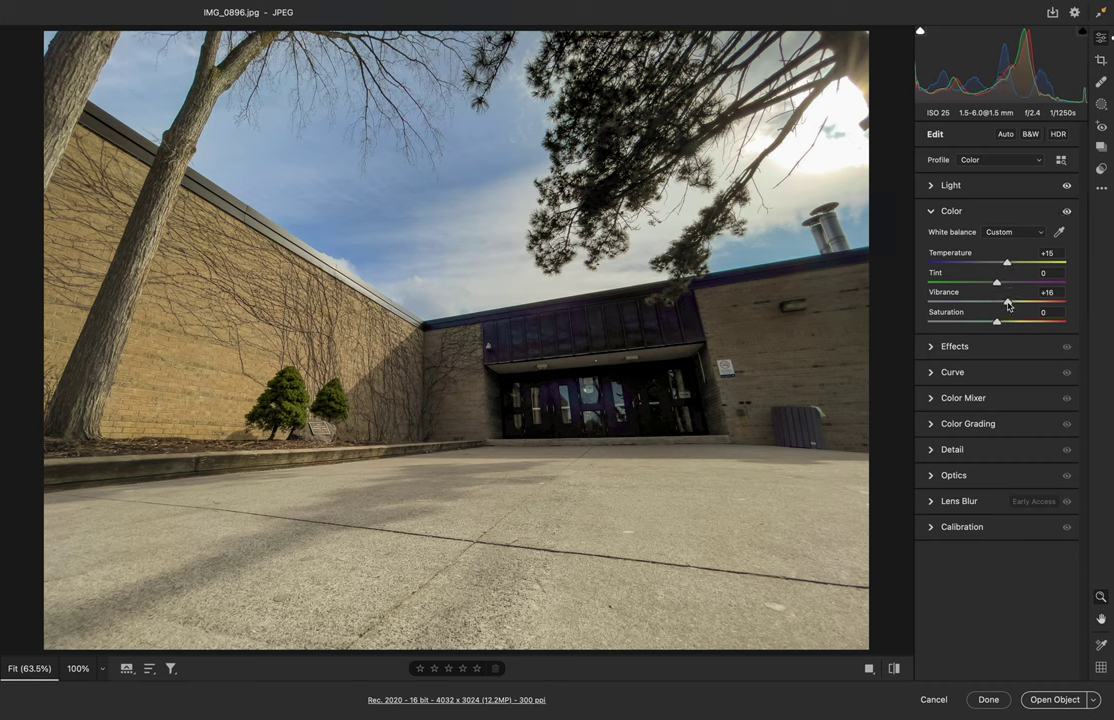
{"action": "left_click", "coordinate": [934, 352]}
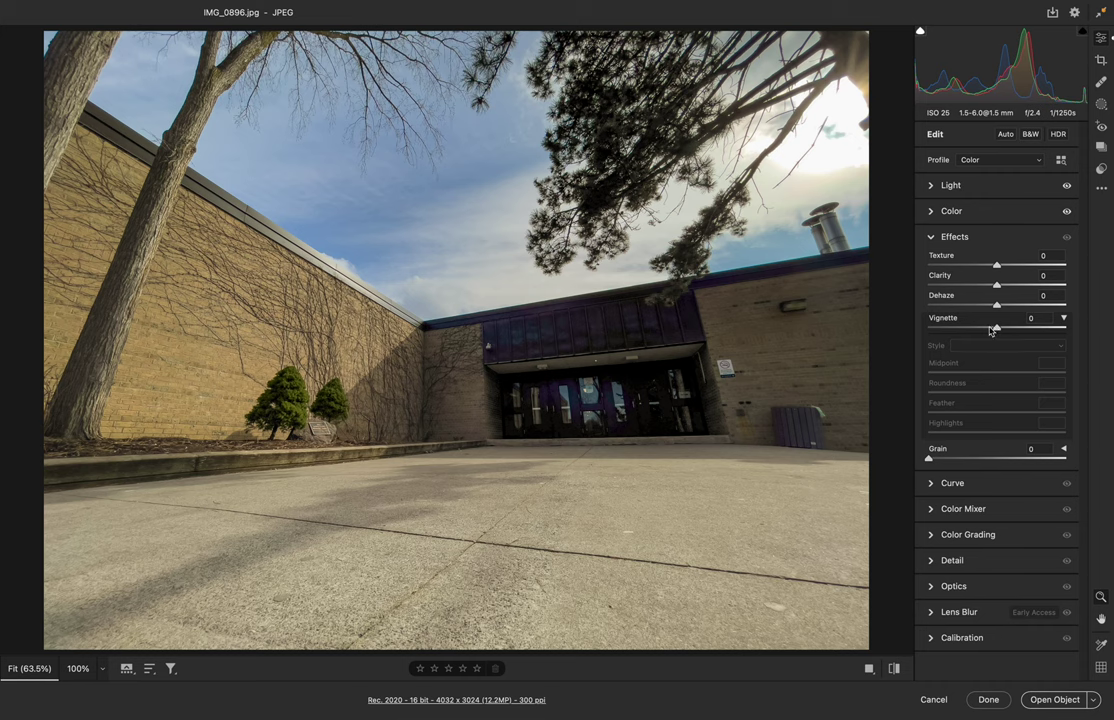
{"action": "left_click_drag", "start_coordinate": [988, 329], "coordinate": [983, 330]}
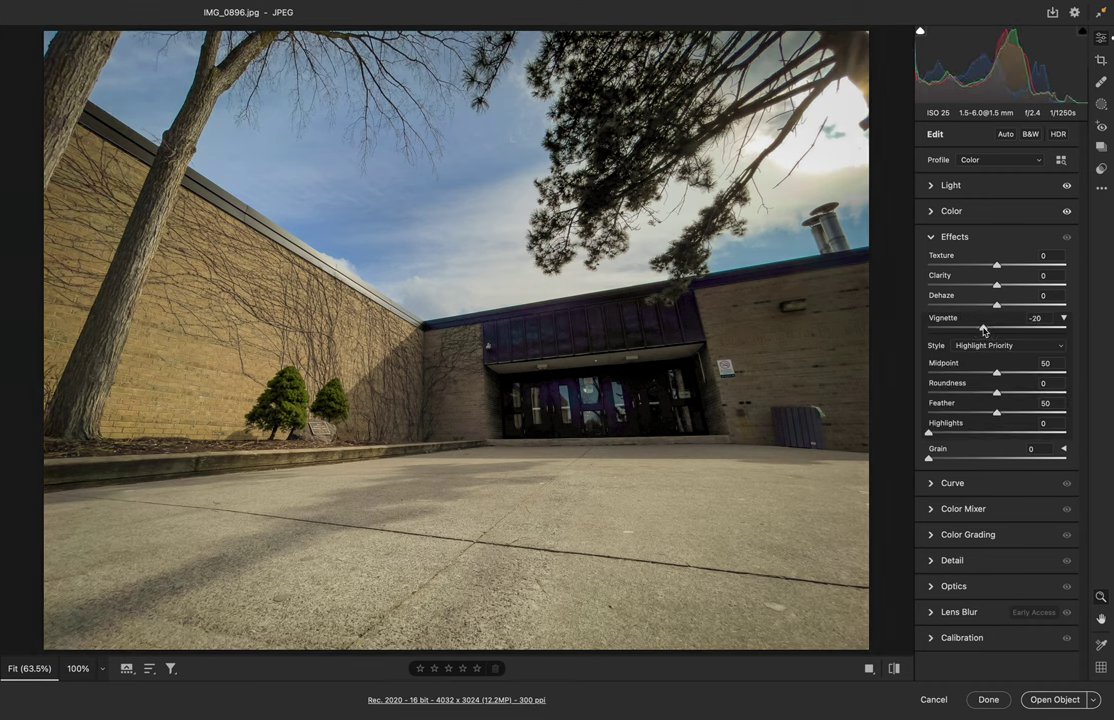
Step: Free-crop the photo, trimming sky from the top and a right strip to 3500 x 2657
{"action": "left_click", "coordinate": [1101, 62]}
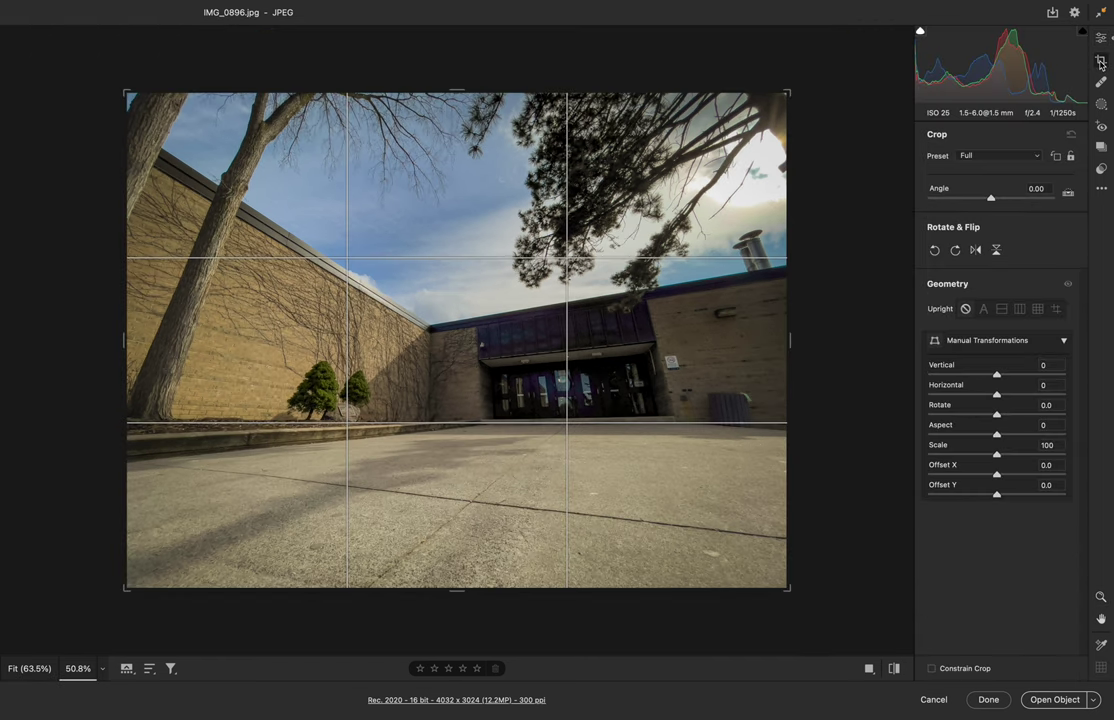
{"action": "left_click", "coordinate": [1070, 158]}
{"action": "mouse_move", "coordinate": [456, 90]}
{"action": "left_mouse_down"}
{"action": "mouse_move", "coordinate": [440, 181]}
{"action": "mouse_move", "coordinate": [456, 92]}
{"action": "left_mouse_up"}
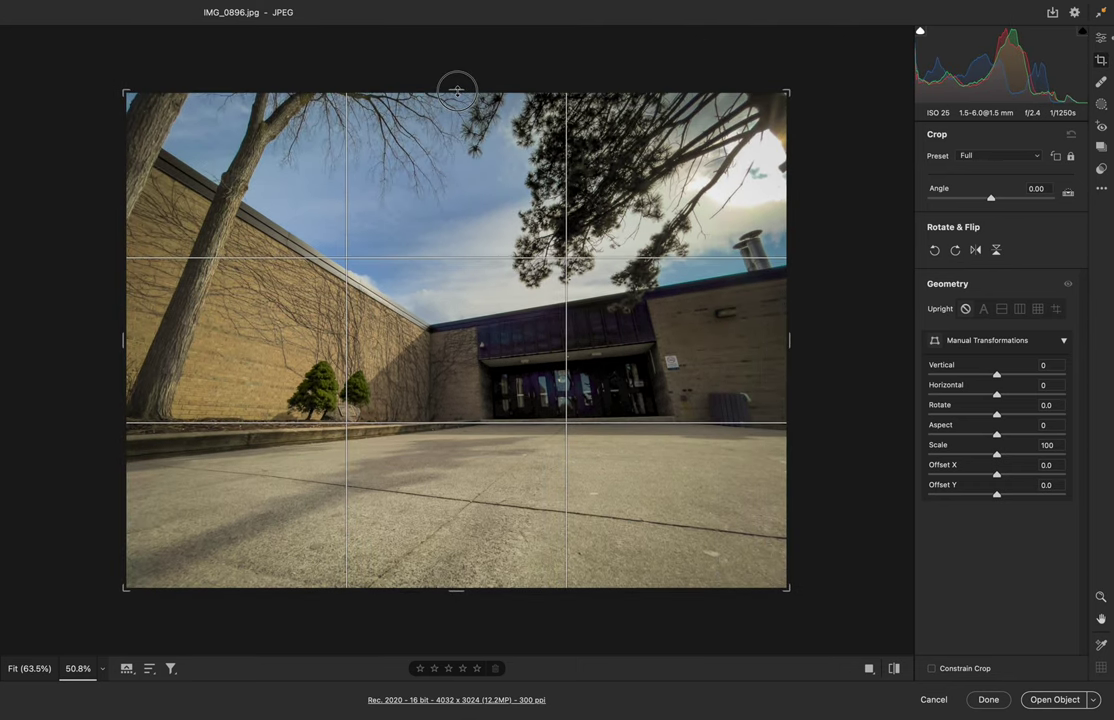
{"action": "left_click", "coordinate": [1070, 157]}
{"action": "left_click_drag", "start_coordinate": [410, 92], "coordinate": [410, 123]}
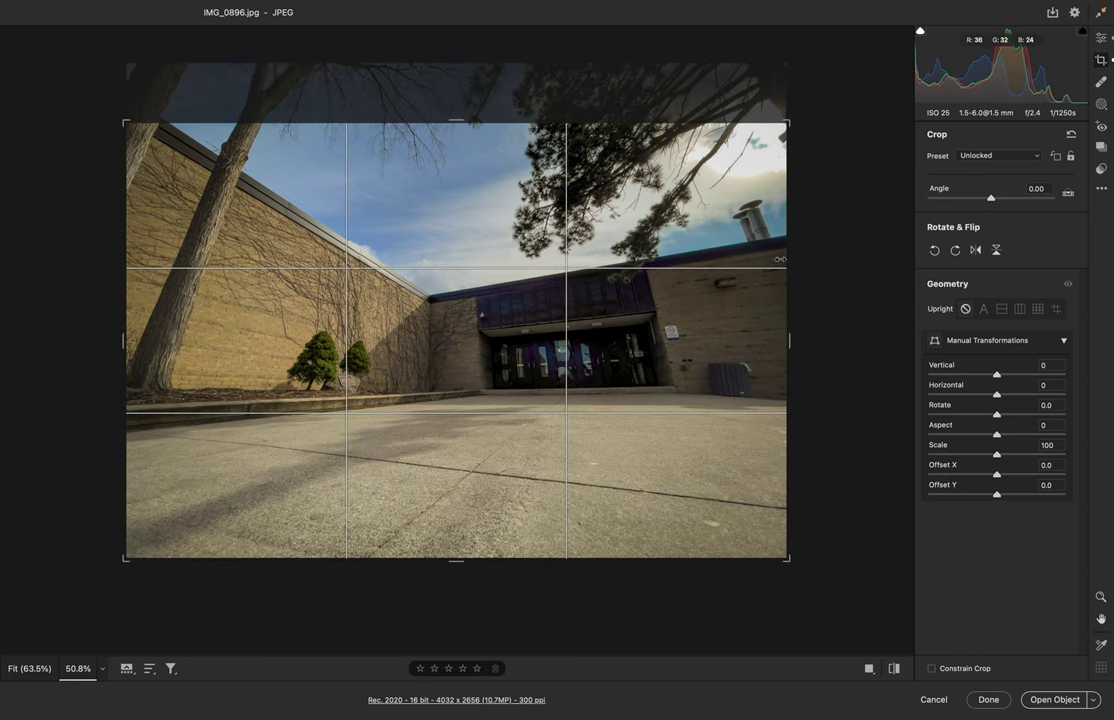
{"action": "left_click_drag", "start_coordinate": [780, 259], "coordinate": [751, 318]}
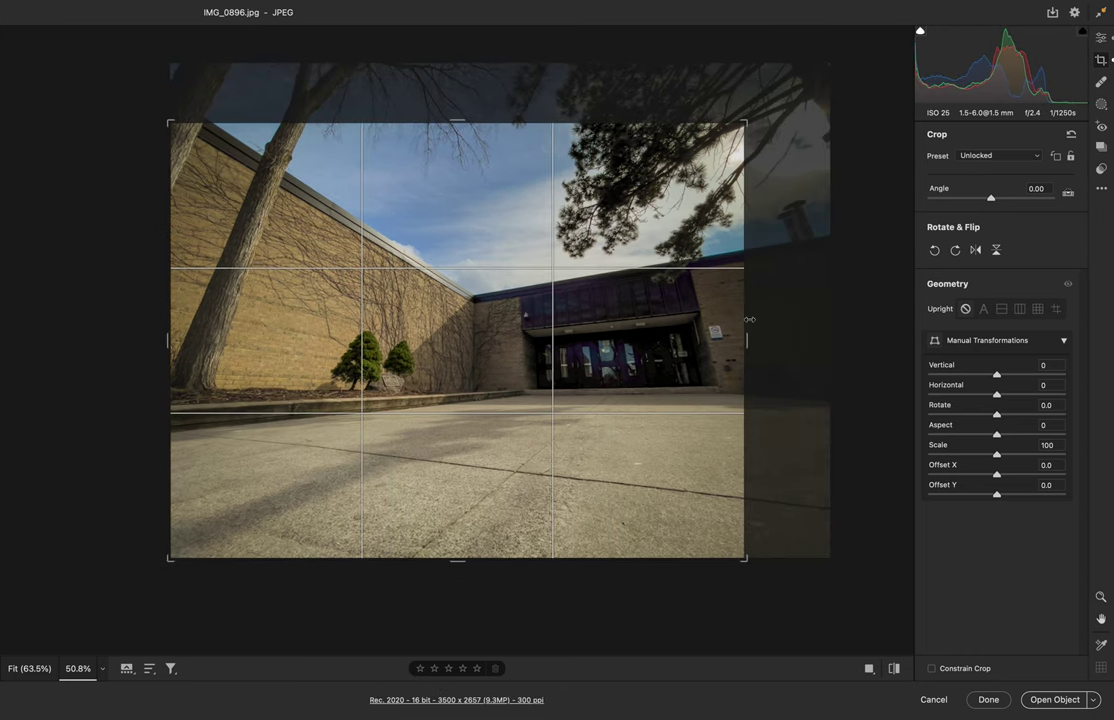
{"action": "key", "text": "Return"}
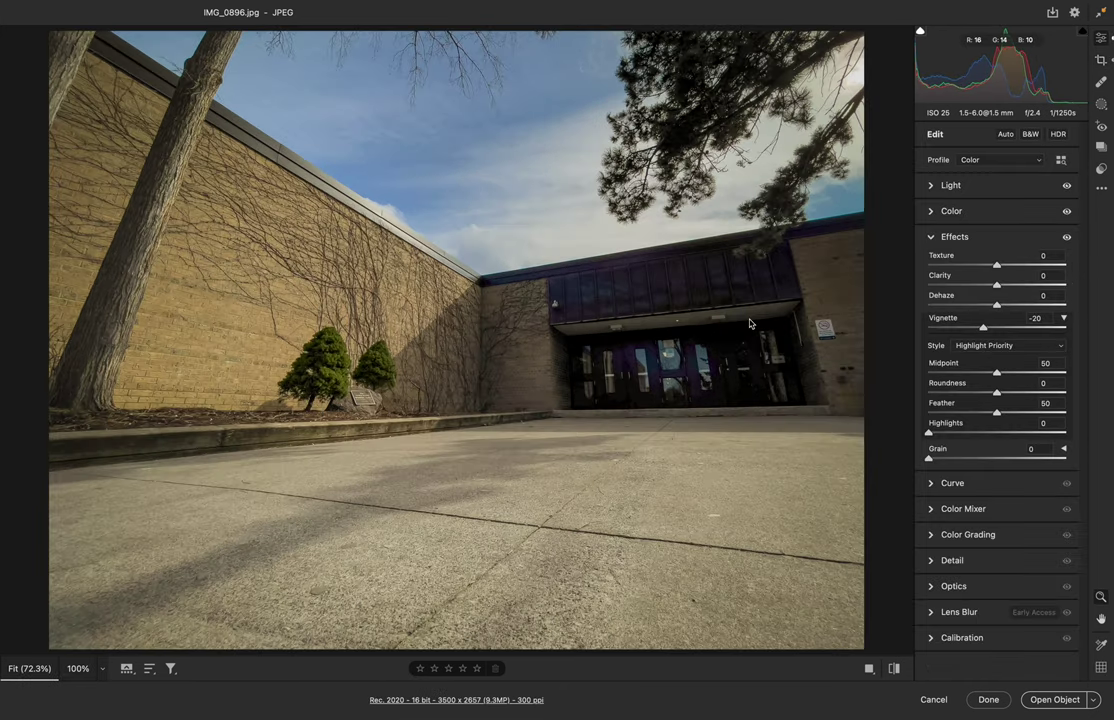
Step: Open the edited photo in Photoshop using Open as Object
{"action": "left_click", "coordinate": [1094, 702]}
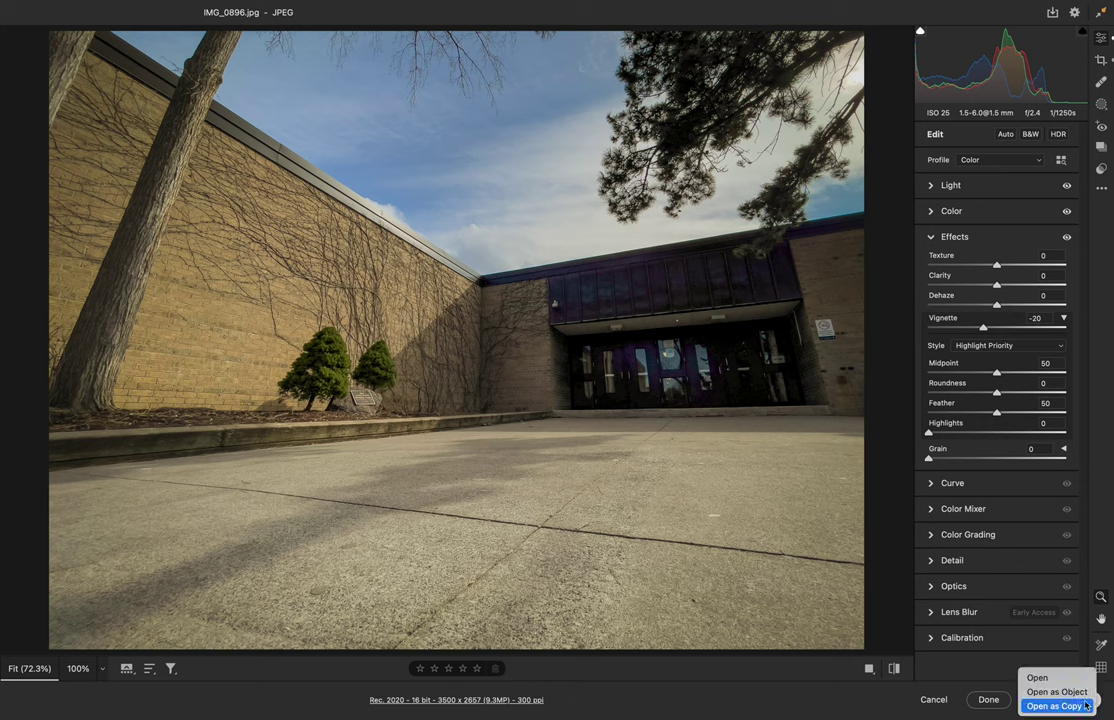
{"action": "left_click", "coordinate": [1058, 692]}
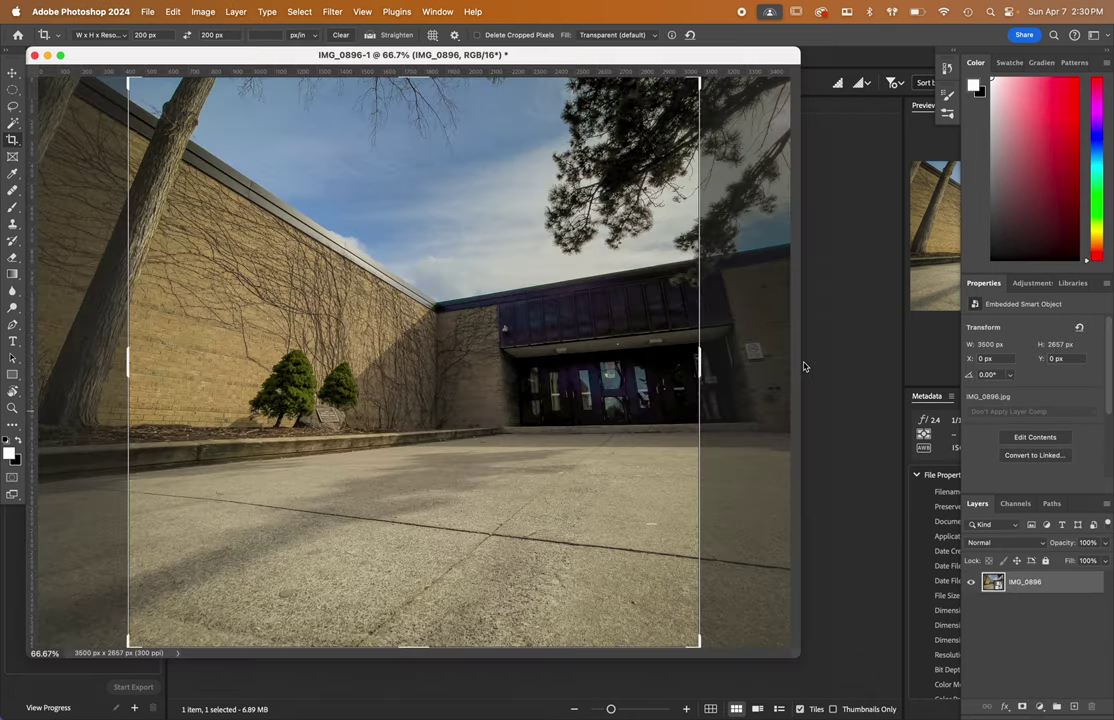
Step: Enlarge the IMG_0896-1 document window to show the whole photo and cancel the crop box
{"action": "left_click_drag", "start_coordinate": [791, 652], "coordinate": [952, 713]}
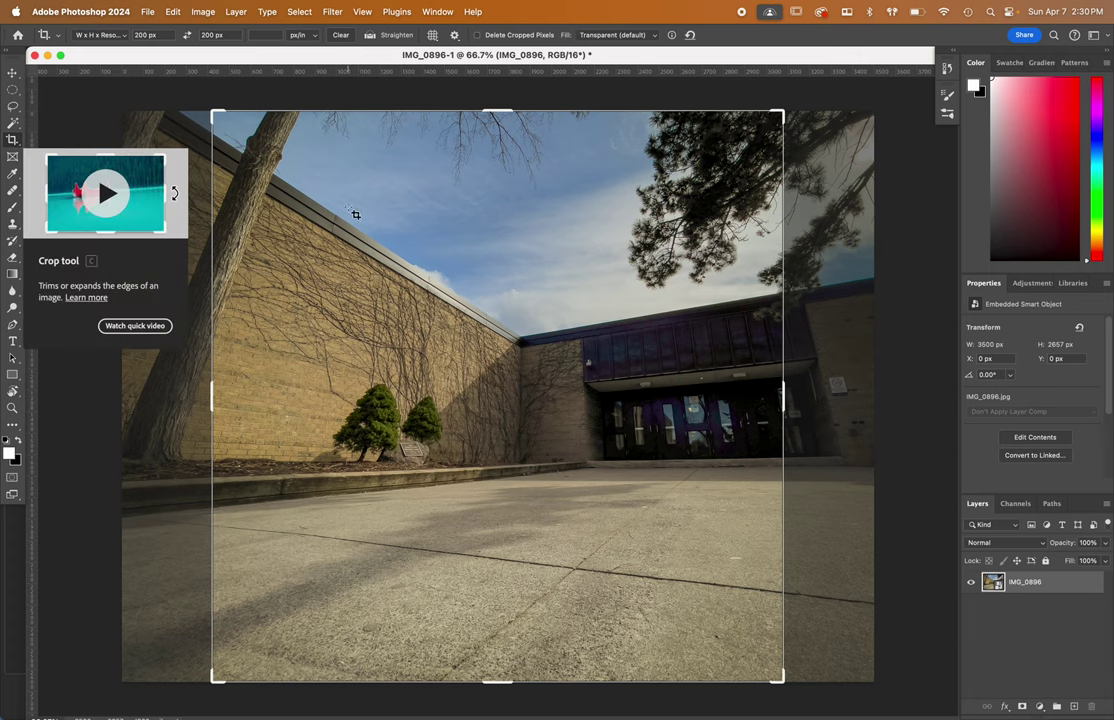
{"action": "key", "text": "Escape"}
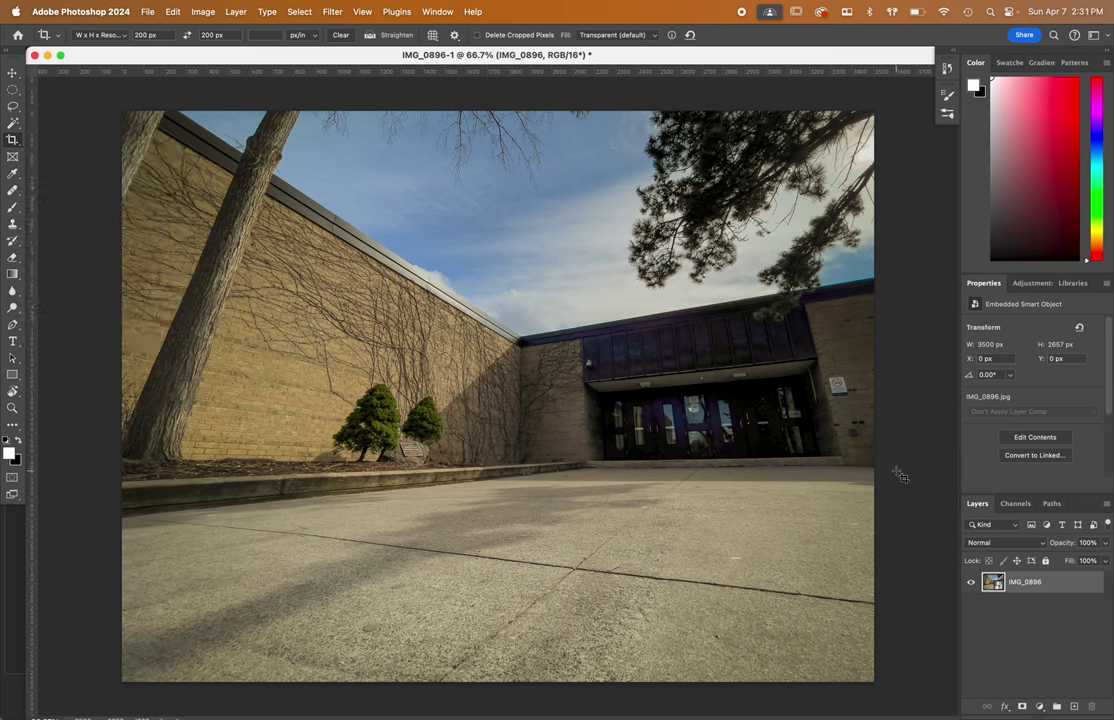
Step: Reopen the smart object in Camera Raw, weaken the vignette and raise Exposure to -0.15
{"action": "double_click", "coordinate": [995, 583]}
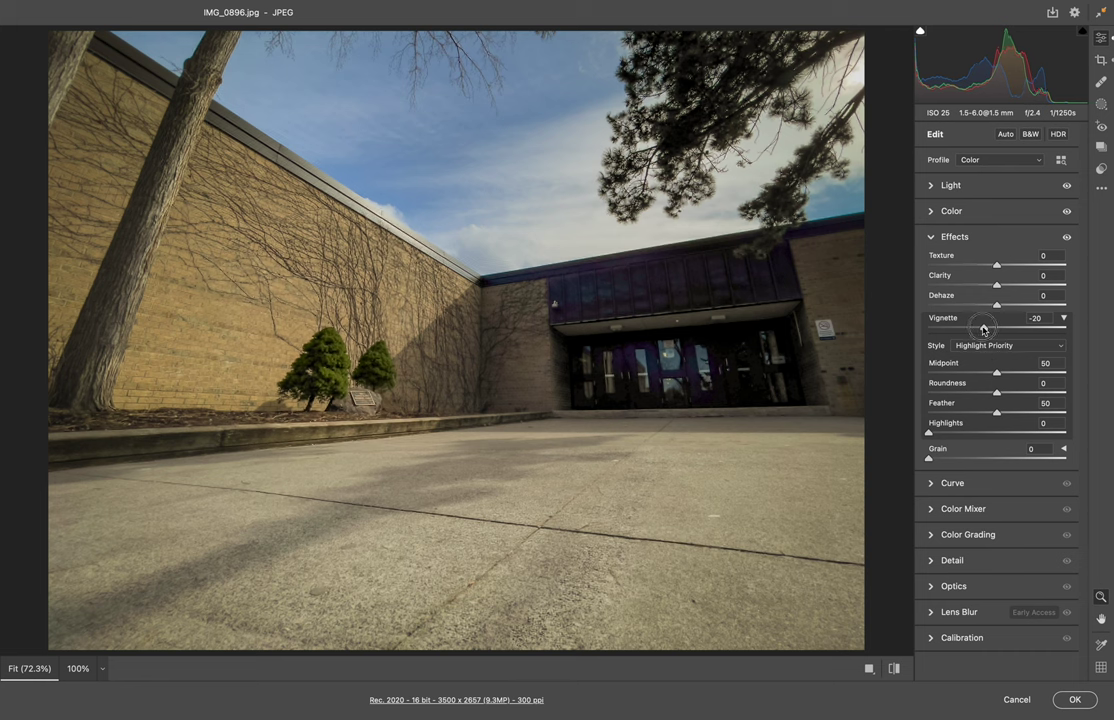
{"action": "left_click_drag", "start_coordinate": [985, 330], "coordinate": [991, 332]}
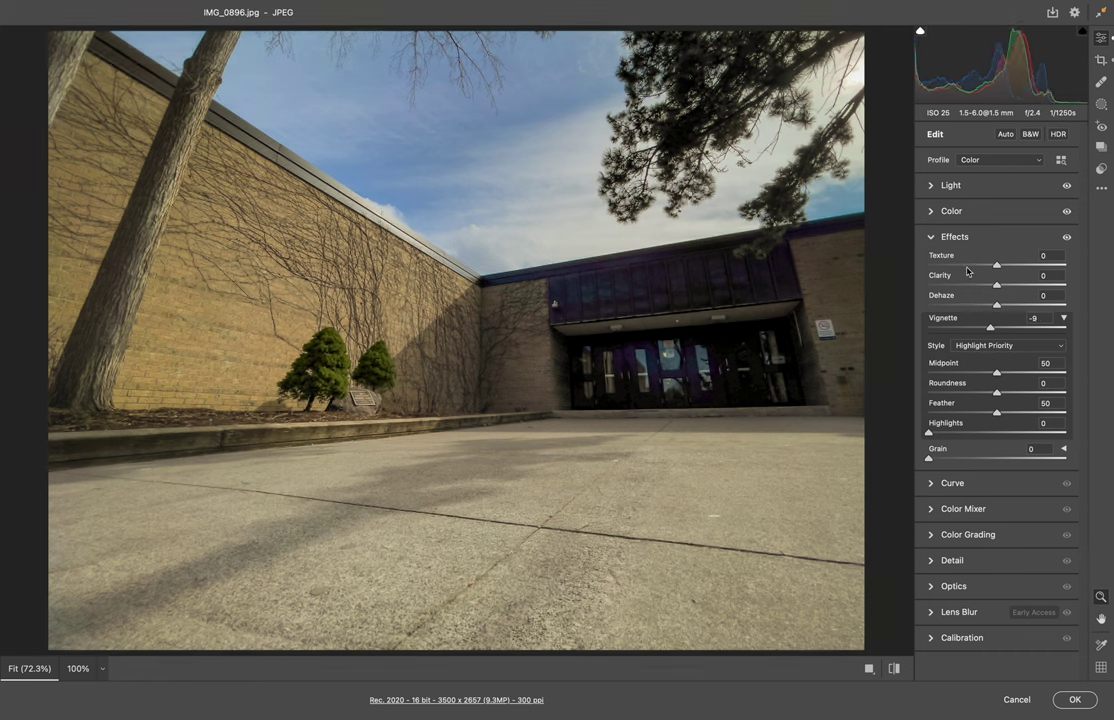
{"action": "left_click", "coordinate": [930, 186]}
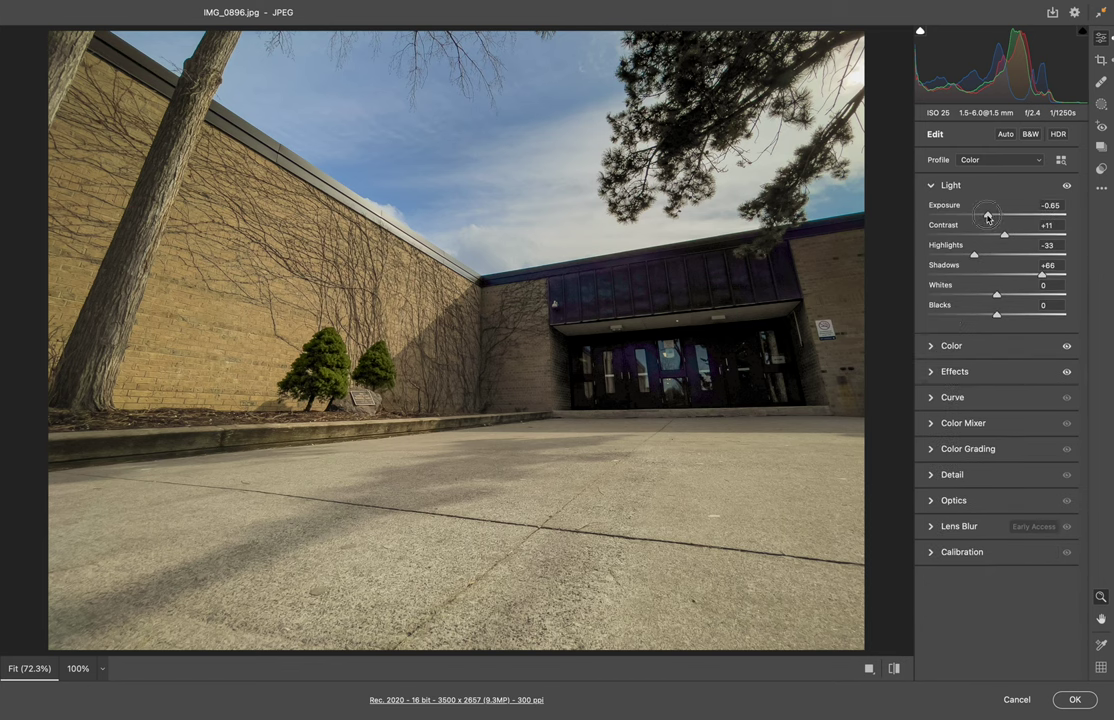
{"action": "left_click_drag", "start_coordinate": [987, 216], "coordinate": [995, 215]}
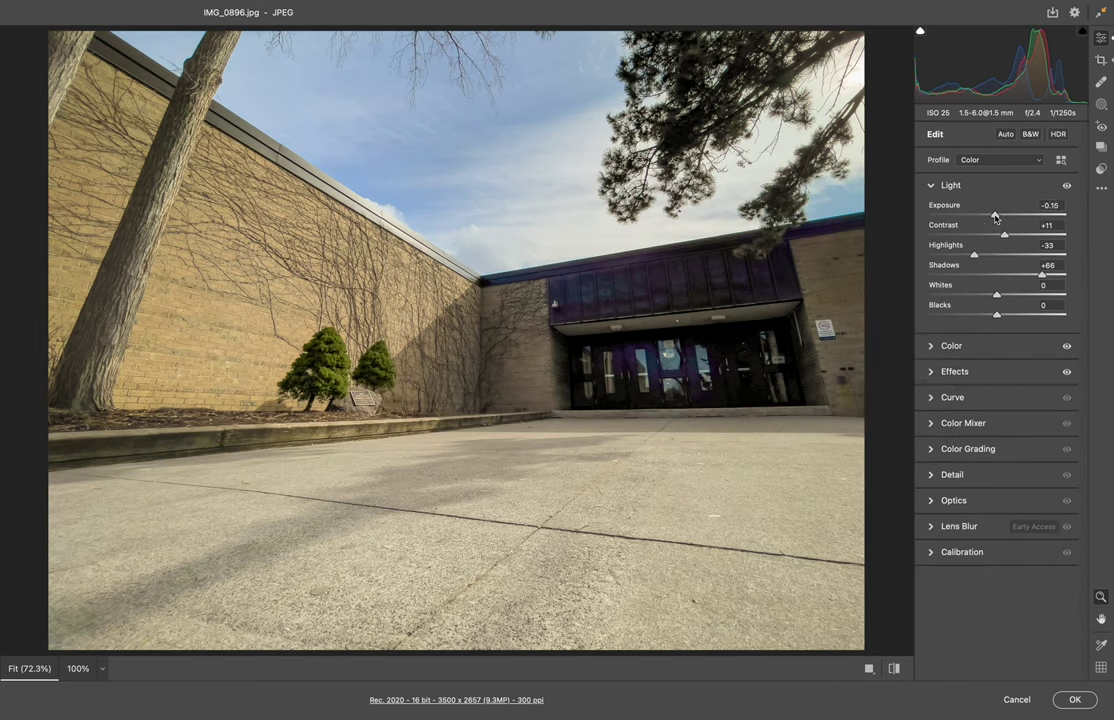
Step: Lower Temperature to +11 and apply the edits back to Photoshop
{"action": "left_click", "coordinate": [930, 352]}
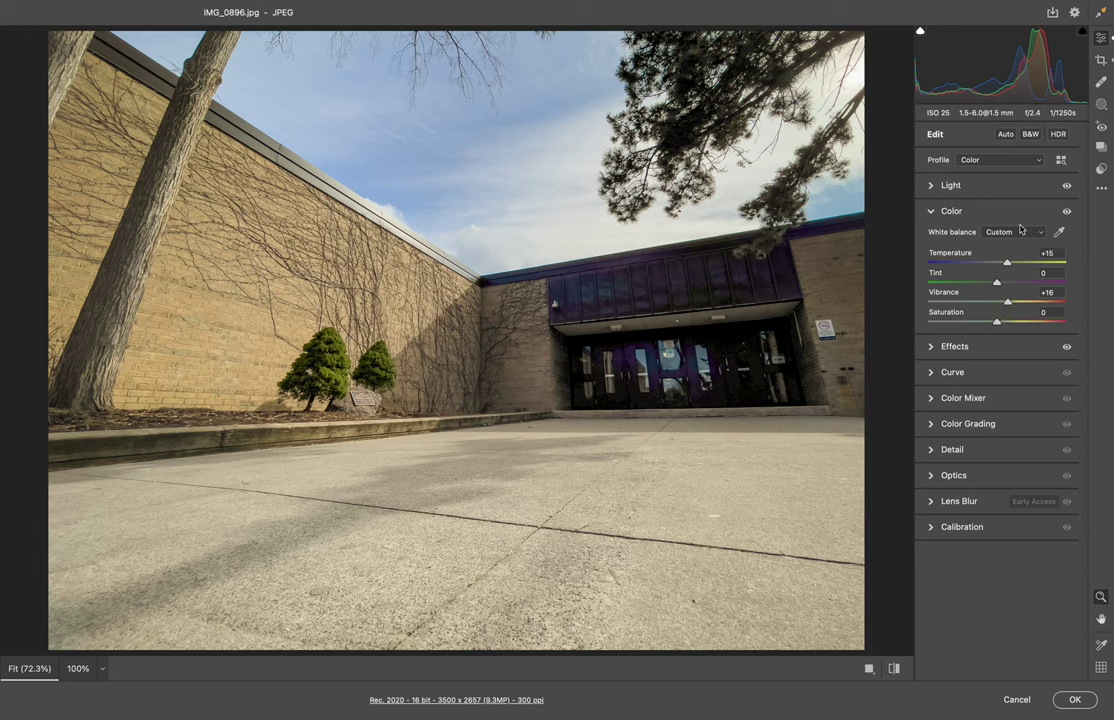
{"action": "left_click_drag", "start_coordinate": [1008, 264], "coordinate": [1004, 264]}
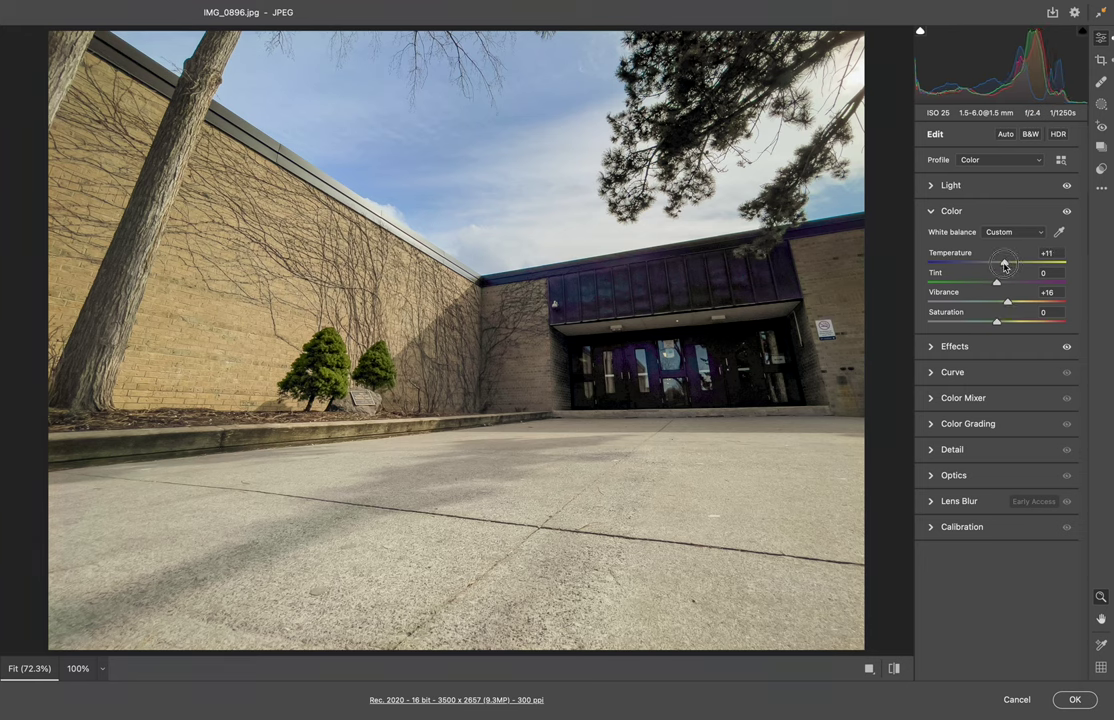
{"action": "left_click", "coordinate": [1074, 700]}
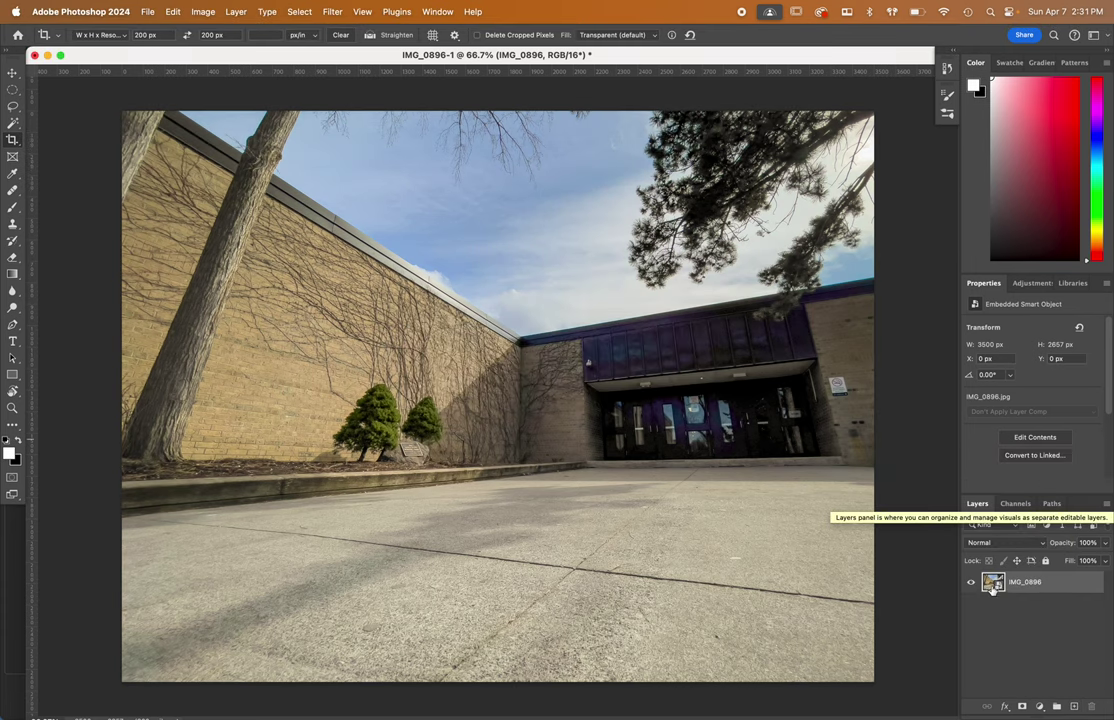
Step: Save a copy to Downloads on the computer as IMG_0896-Edit in JPEG format
{"action": "left_click", "coordinate": [144, 14]}
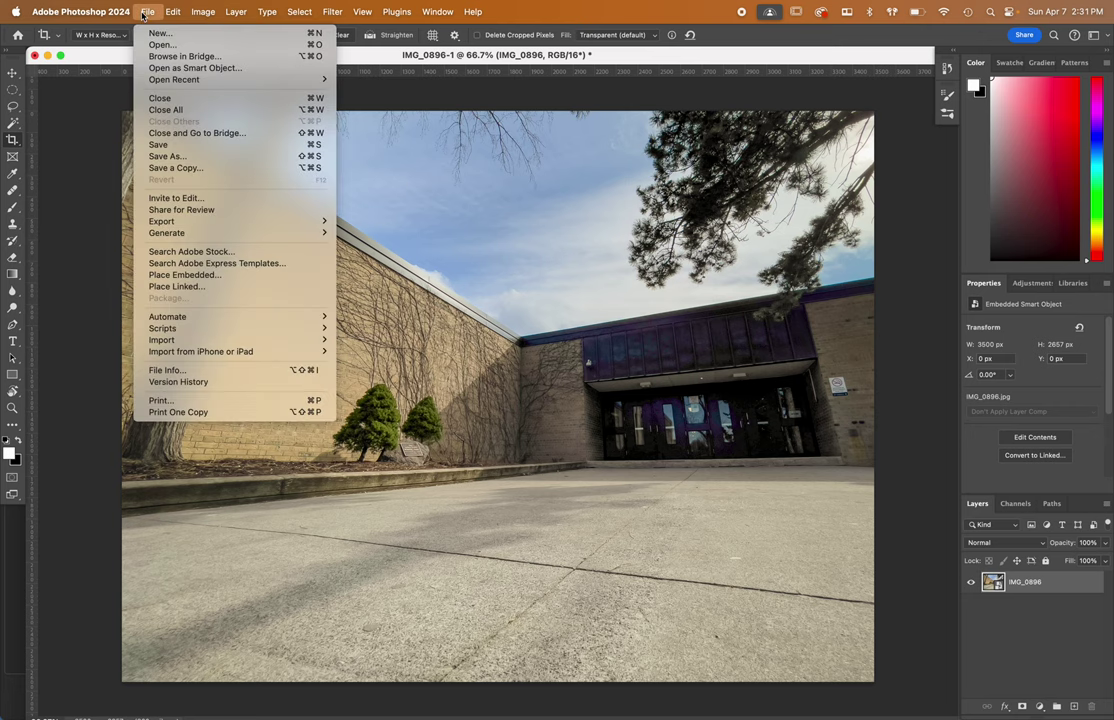
{"action": "left_click", "coordinate": [198, 170]}
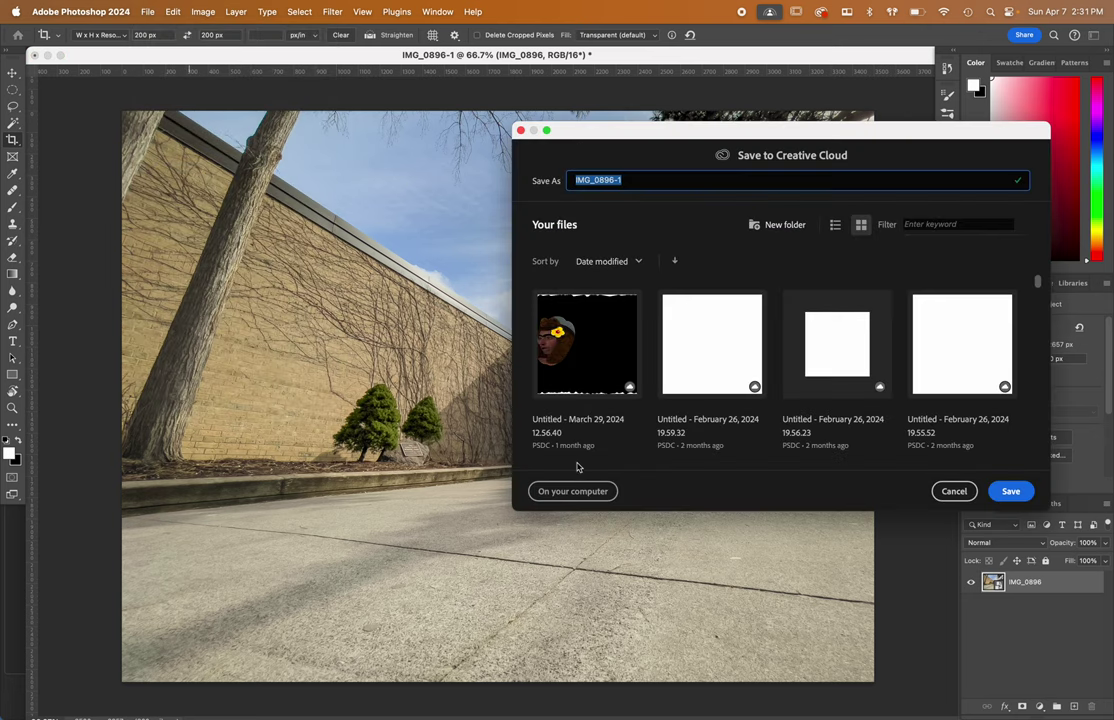
{"action": "left_click", "coordinate": [573, 491]}
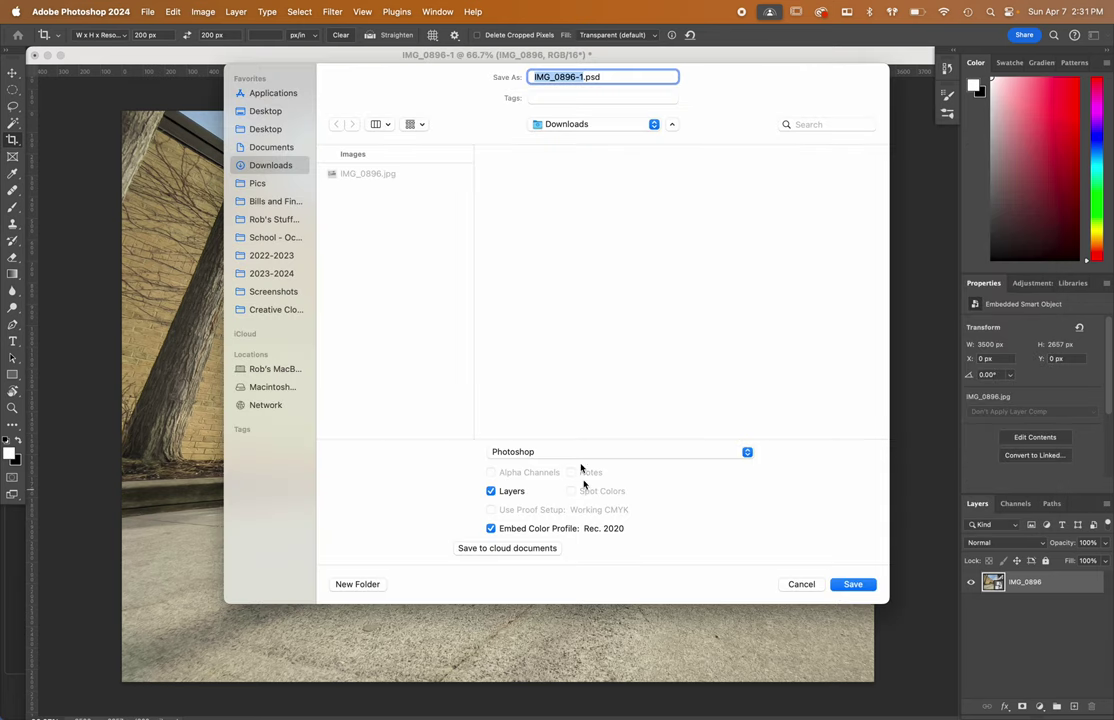
{"action": "left_click", "coordinate": [582, 76]}
{"action": "key", "text": "BackSpace"}
{"action": "type", "text": "Edit"}
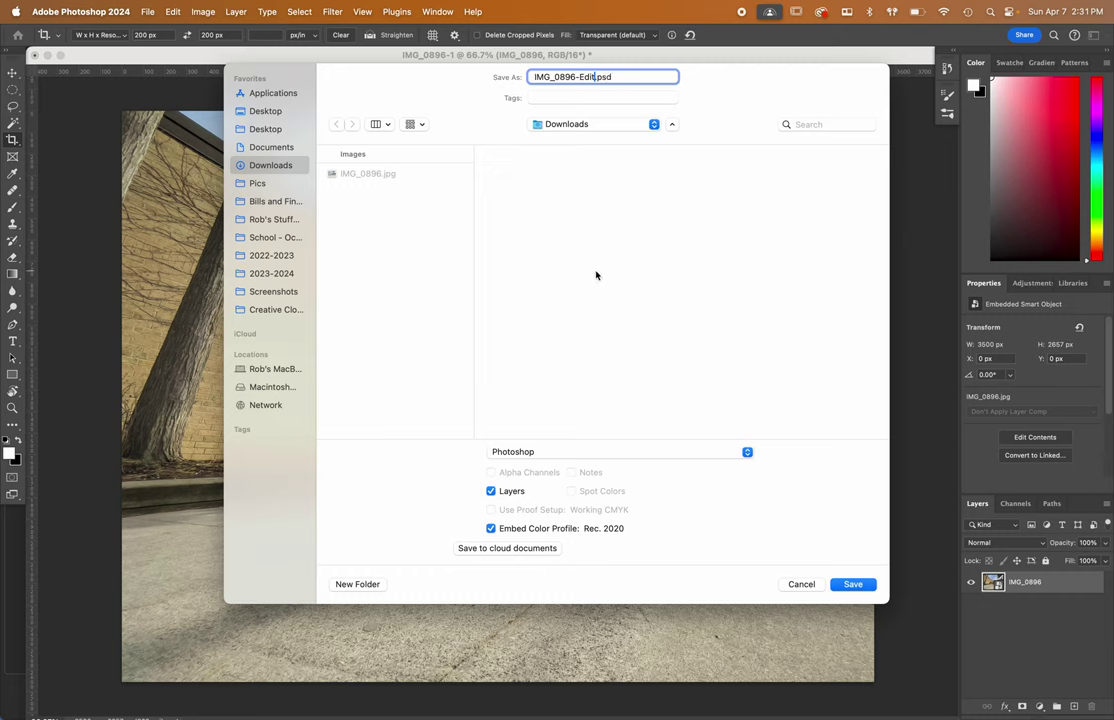
{"action": "left_click", "coordinate": [747, 453]}
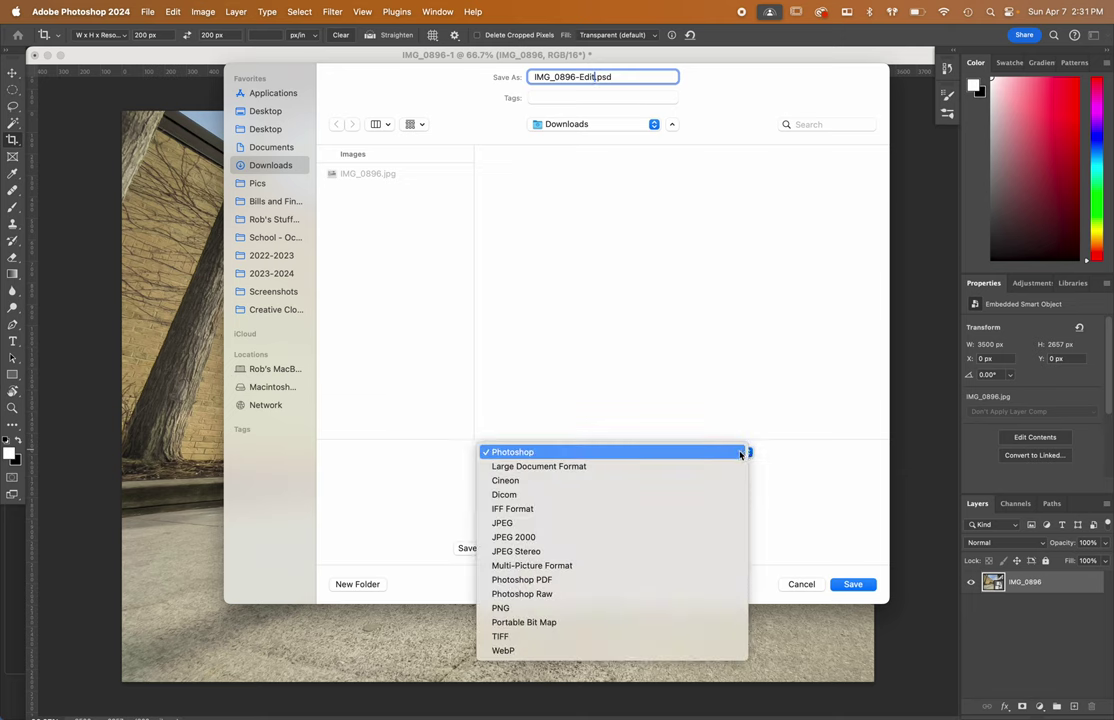
{"action": "left_click", "coordinate": [609, 523]}
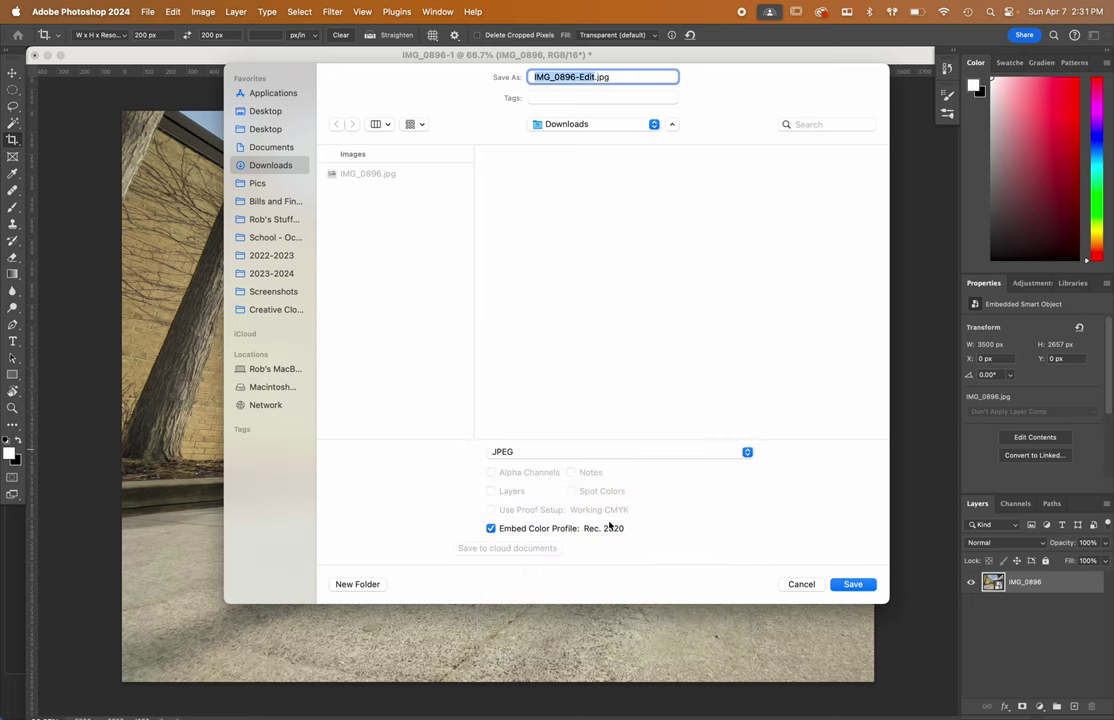
{"action": "left_click", "coordinate": [852, 585]}
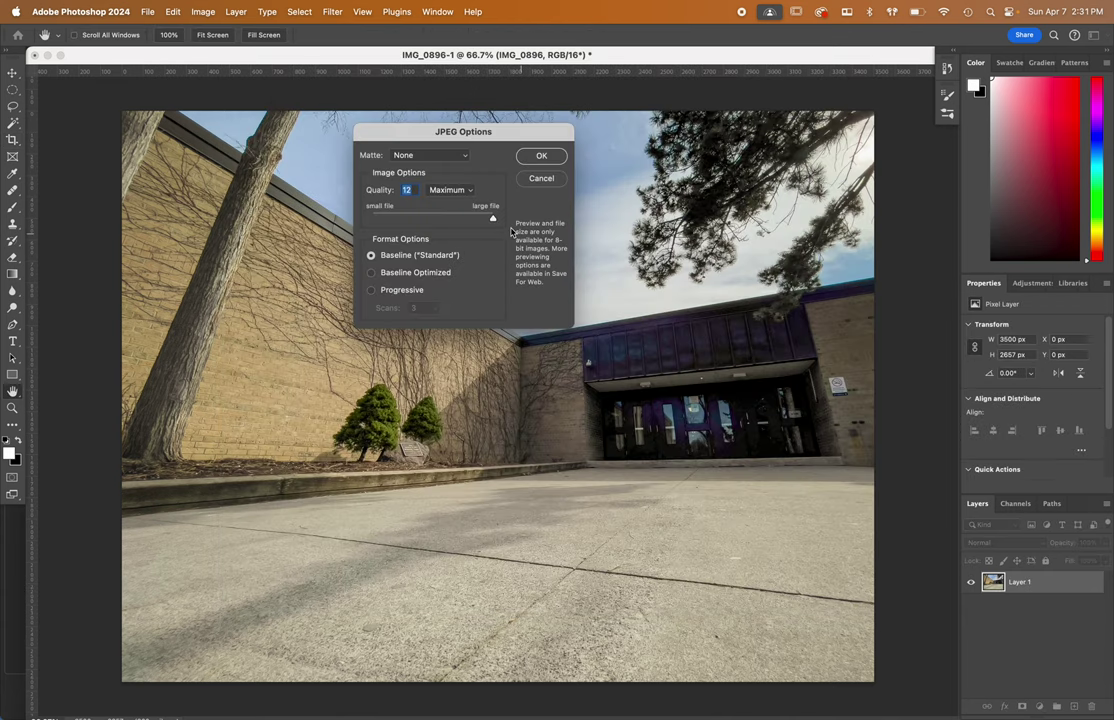
Step: Save the JPEG at quality 9 (High) and switch to Adobe Bridge
{"action": "mouse_move", "coordinate": [492, 218]}
{"action": "left_mouse_down"}
{"action": "mouse_move", "coordinate": [467, 220]}
{"action": "mouse_move", "coordinate": [492, 218]}
{"action": "left_mouse_up"}
{"action": "left_click", "coordinate": [539, 157]}
{"action": "key", "text": "c"}
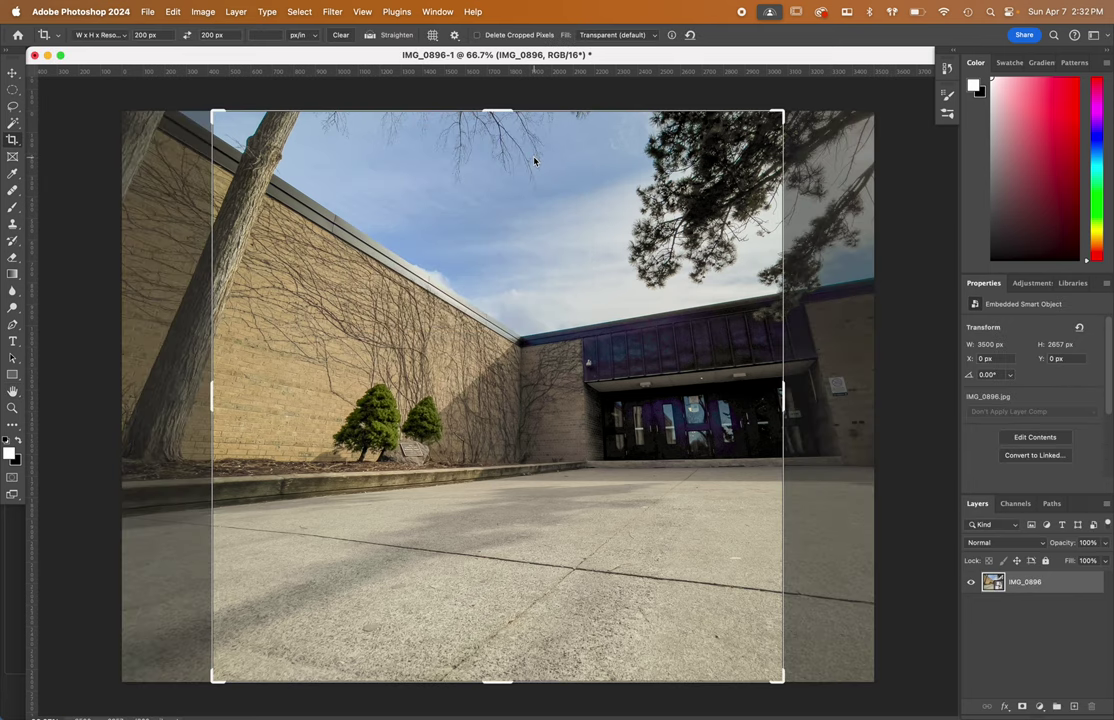
{"action": "key", "text": "super+Tab"}
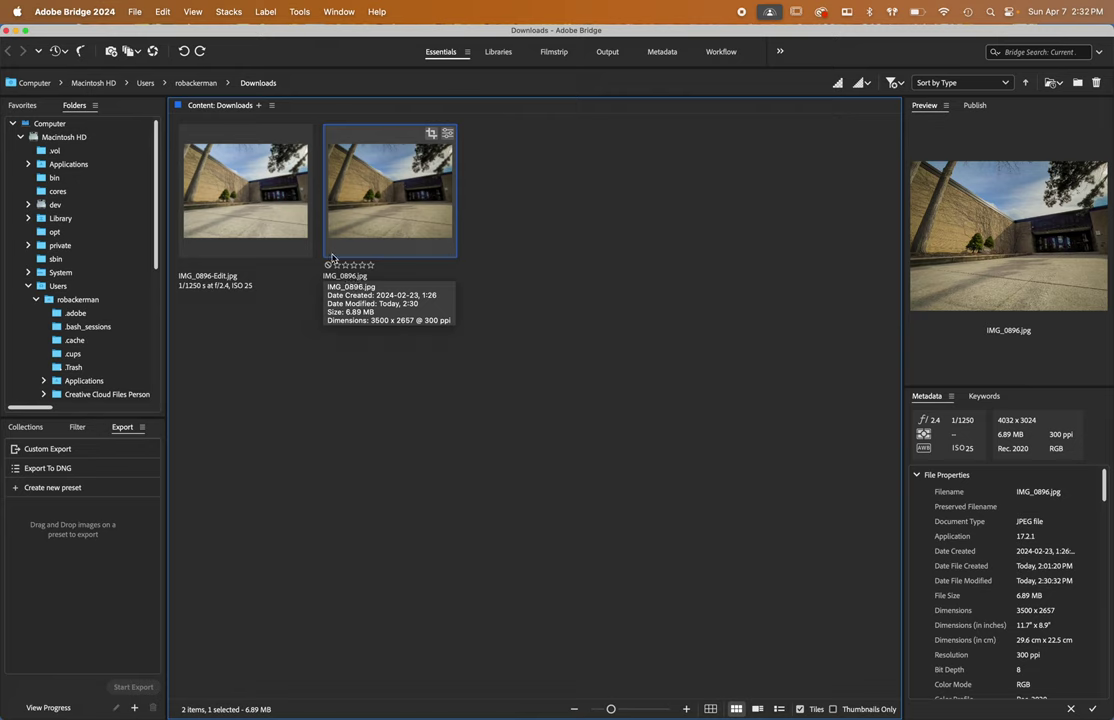
Step: Preview IMG_0896-Edit.jpg and its metadata in Bridge, then return to Photoshop
{"action": "left_click", "coordinate": [250, 197]}
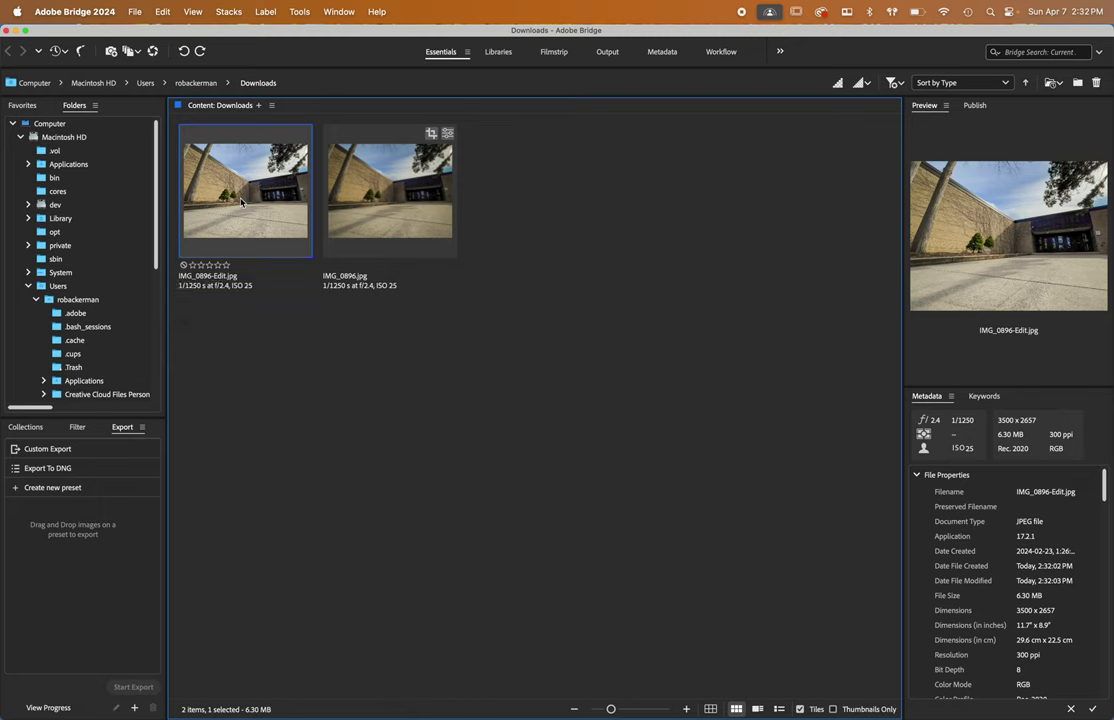
{"action": "key", "text": "super+Tab"}
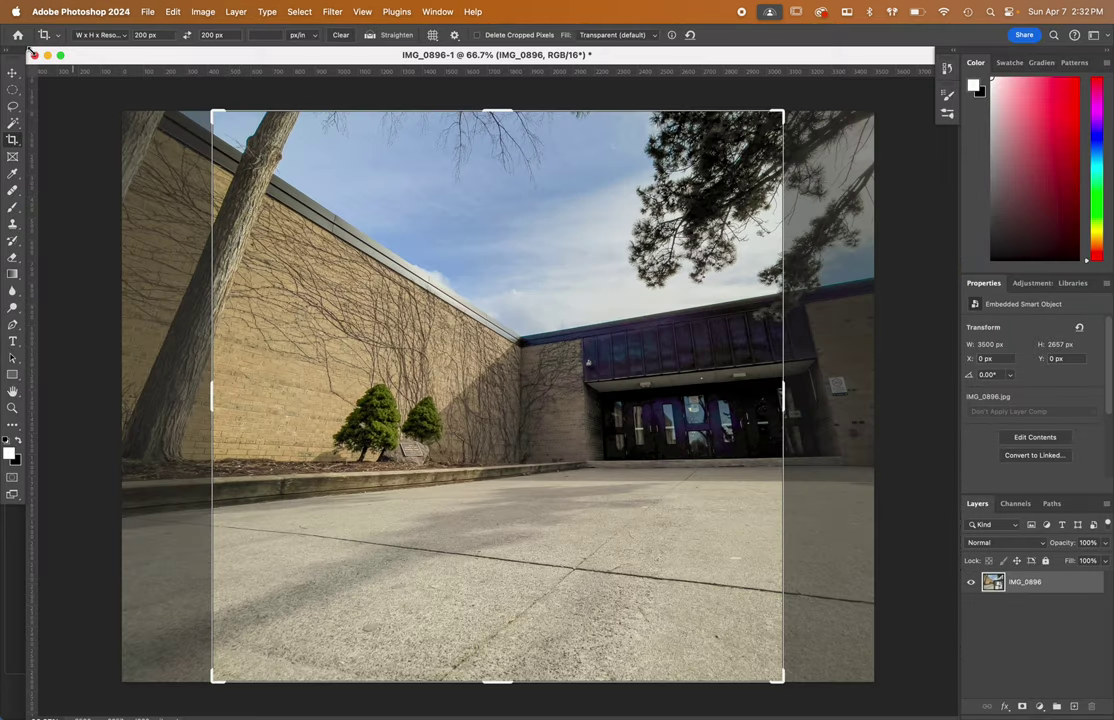
Step: Save the document locally as IMG_0896-1.psd in Photoshop format with maximum compatibility on
{"action": "left_click", "coordinate": [147, 12]}
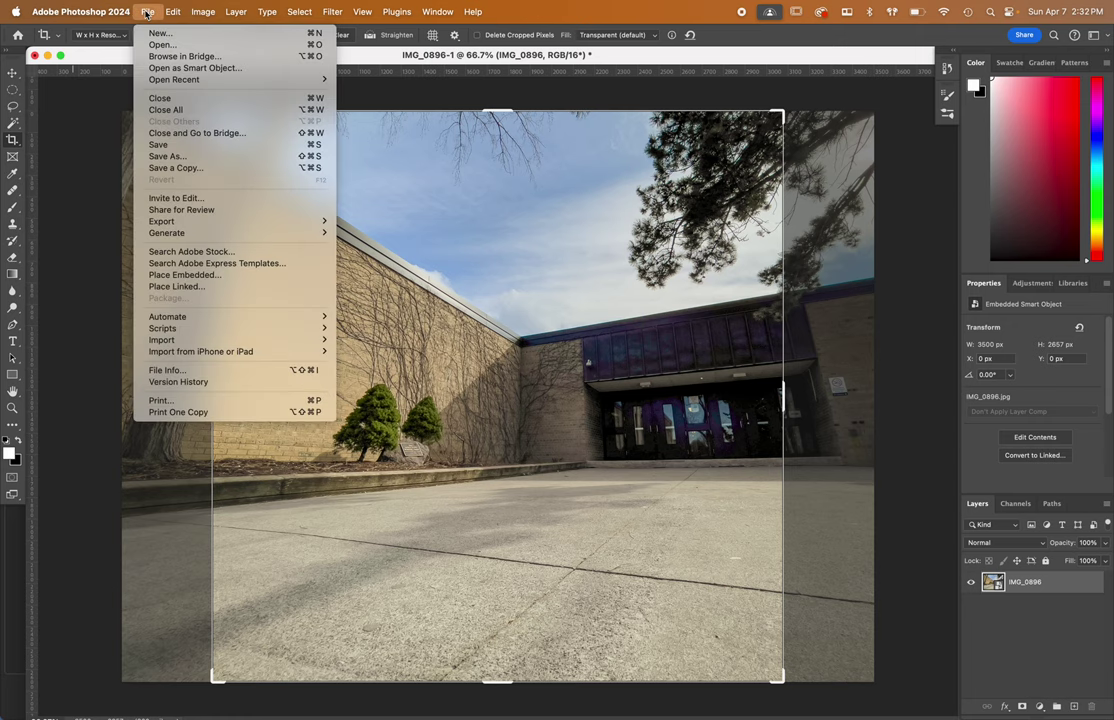
{"action": "left_click", "coordinate": [178, 144]}
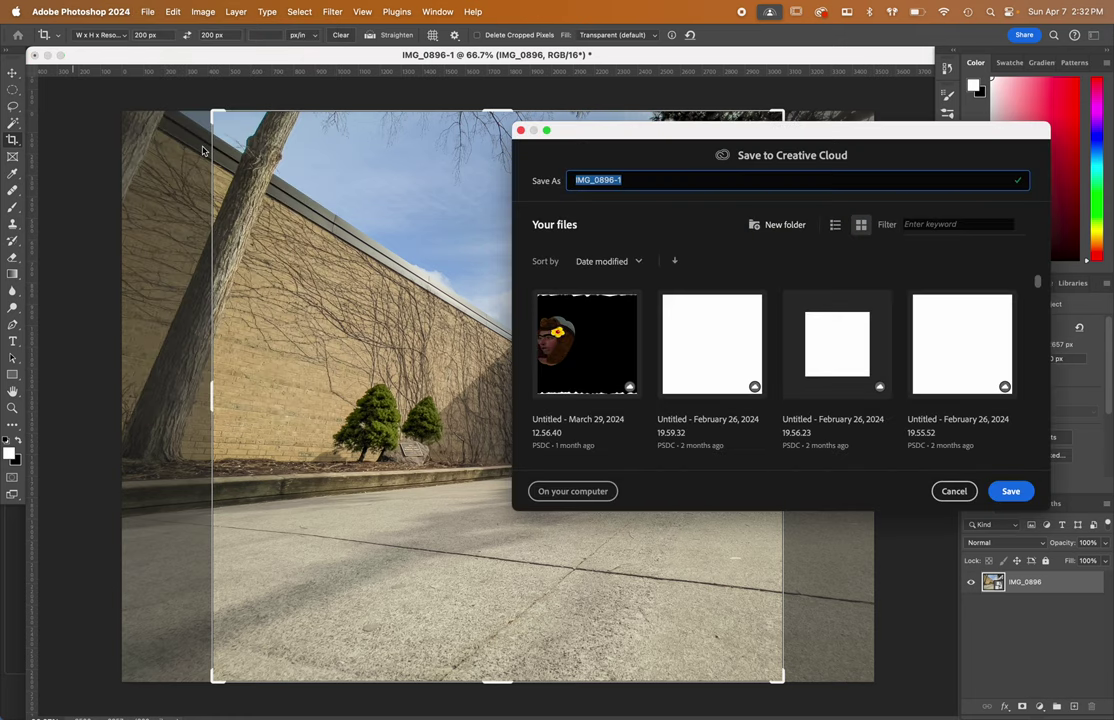
{"action": "left_click", "coordinate": [571, 492]}
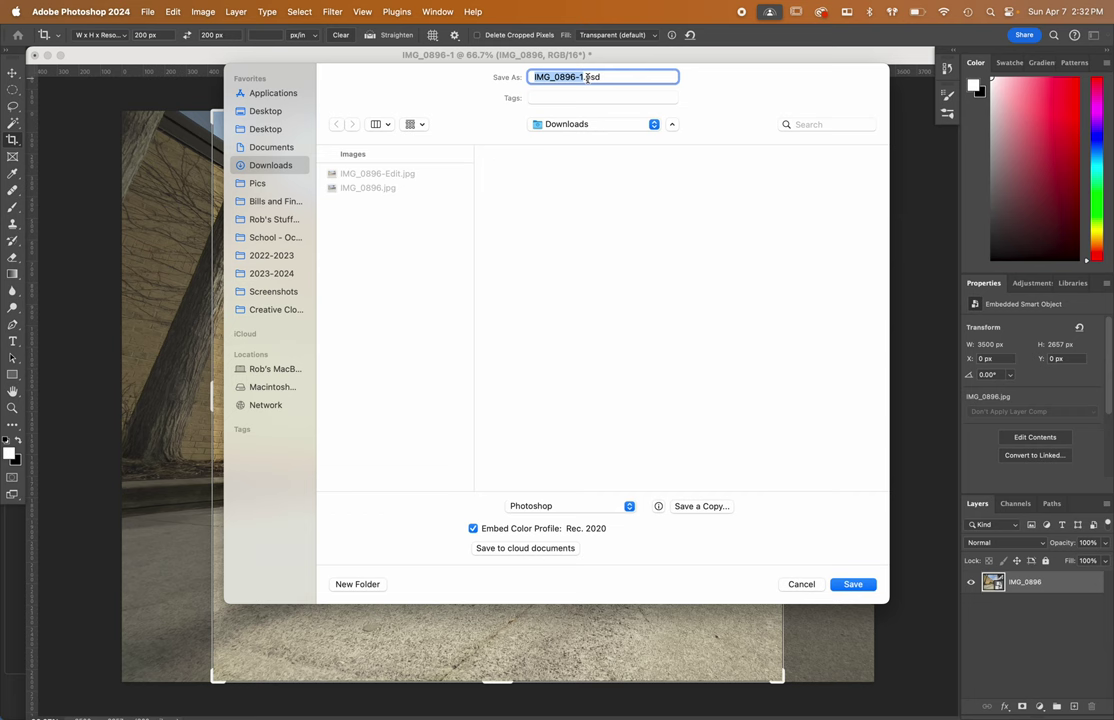
{"action": "left_click", "coordinate": [852, 585]}
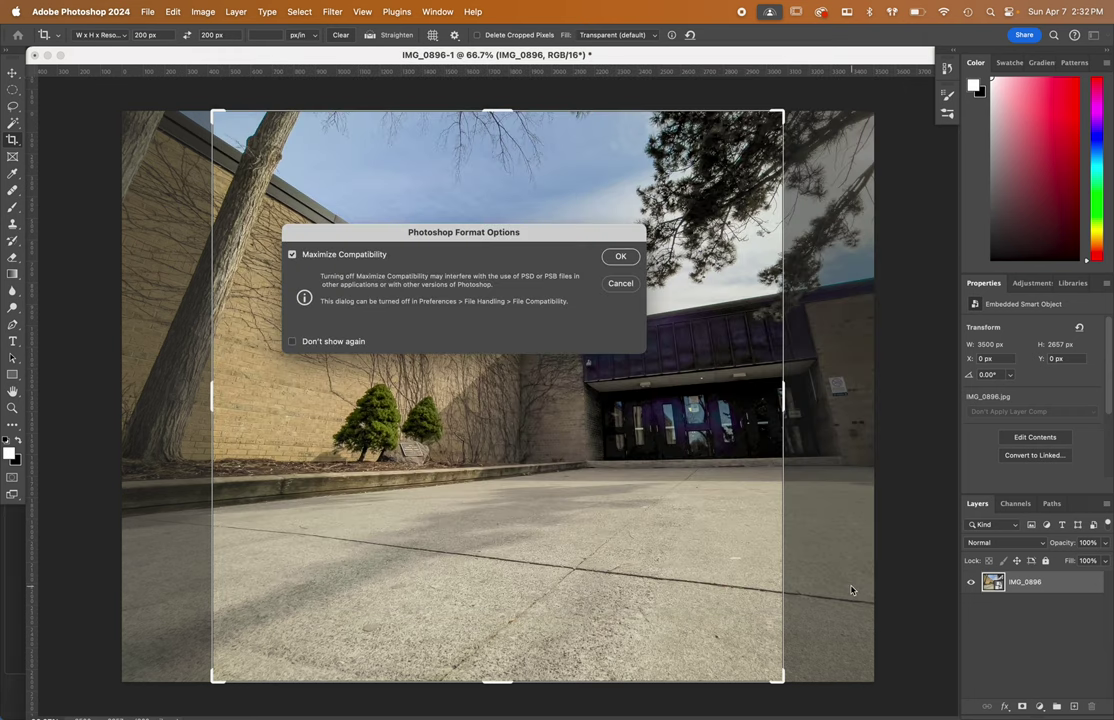
{"action": "left_click", "coordinate": [620, 257]}
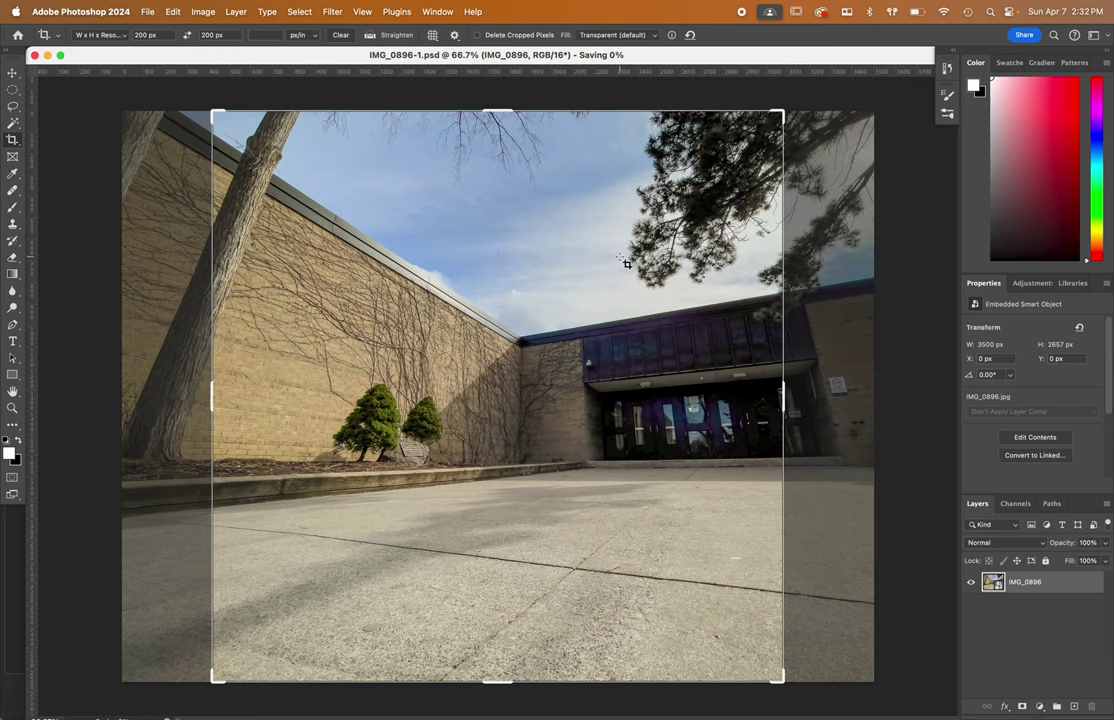
{"action": "key", "text": "super+Tab"}
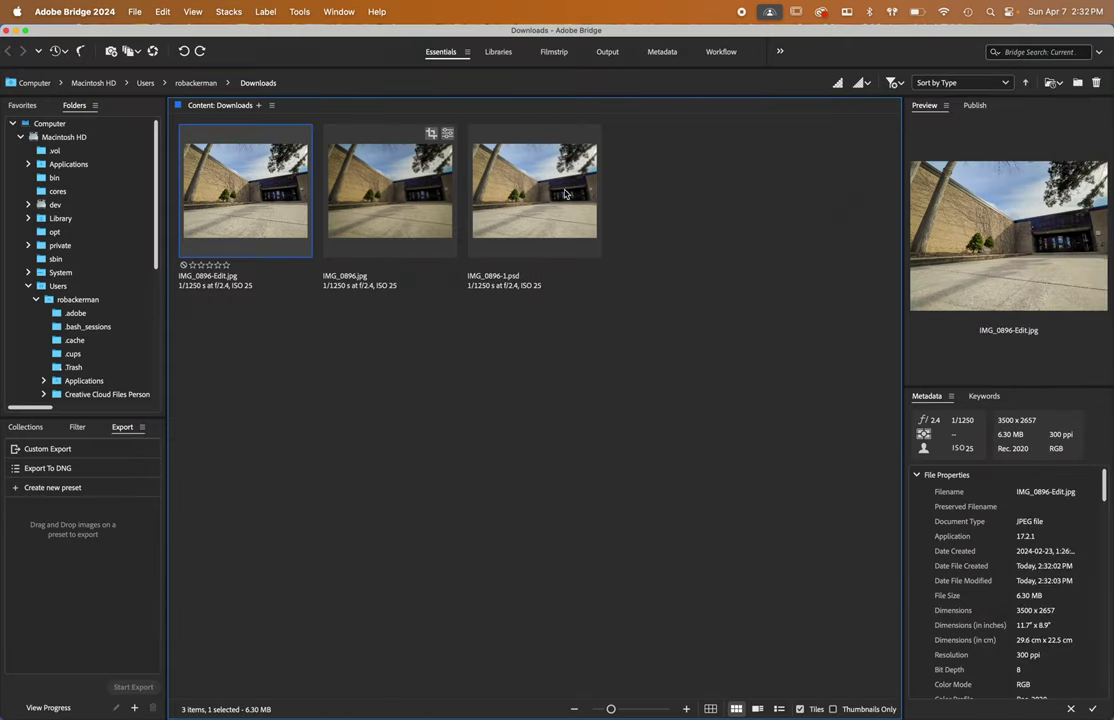
Step: Open IMG_0896-1.psd from Bridge in Photoshop, close it, then switch to Finder
{"action": "double_click", "coordinate": [518, 284]}
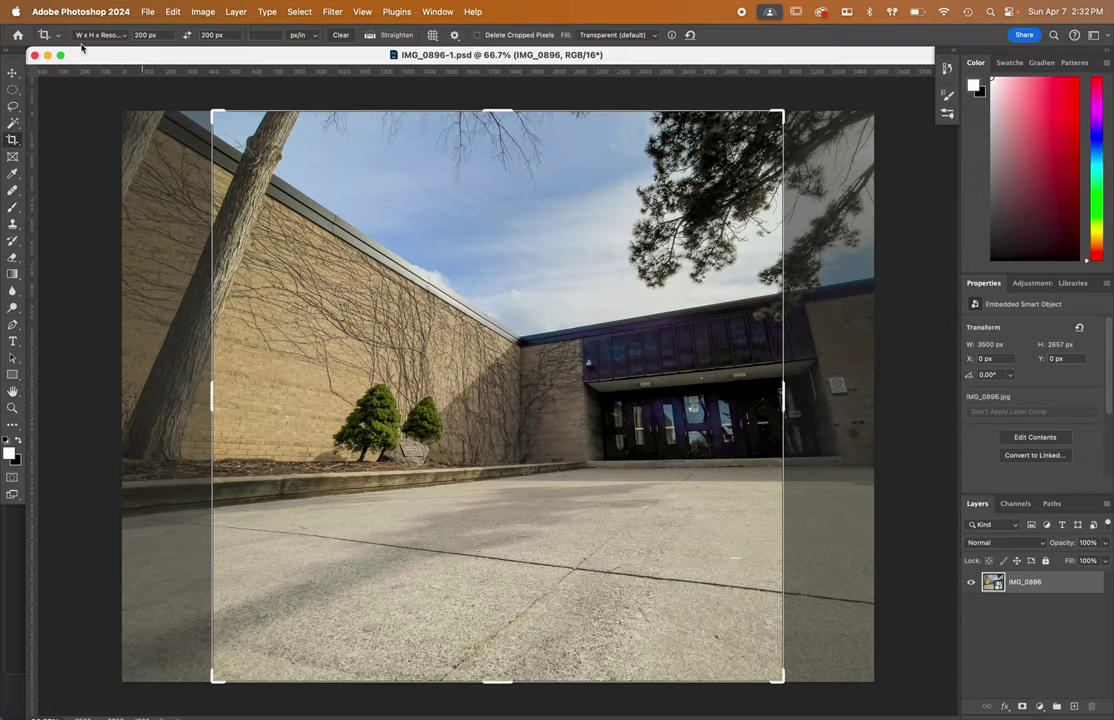
{"action": "key", "text": "super+w"}
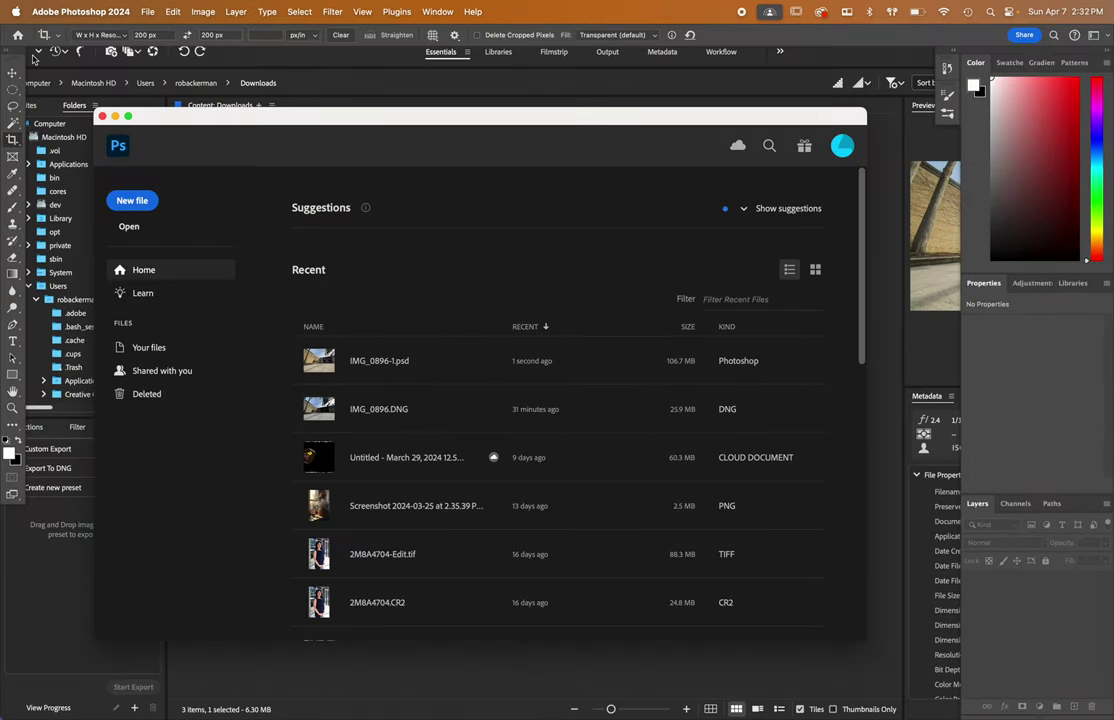
{"action": "left_click", "coordinate": [35, 58]}
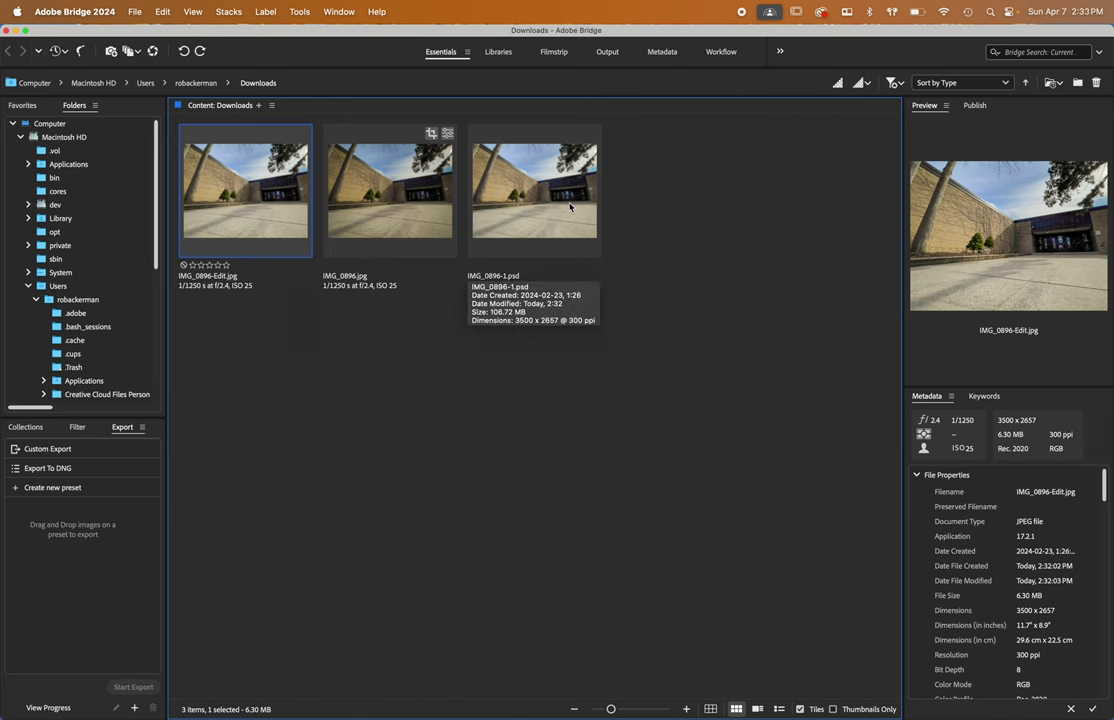
{"action": "key", "text": "super+Tab"}
{"action": "key", "text": "super+Tab"}
{"action": "key", "text": "super+Tab"}
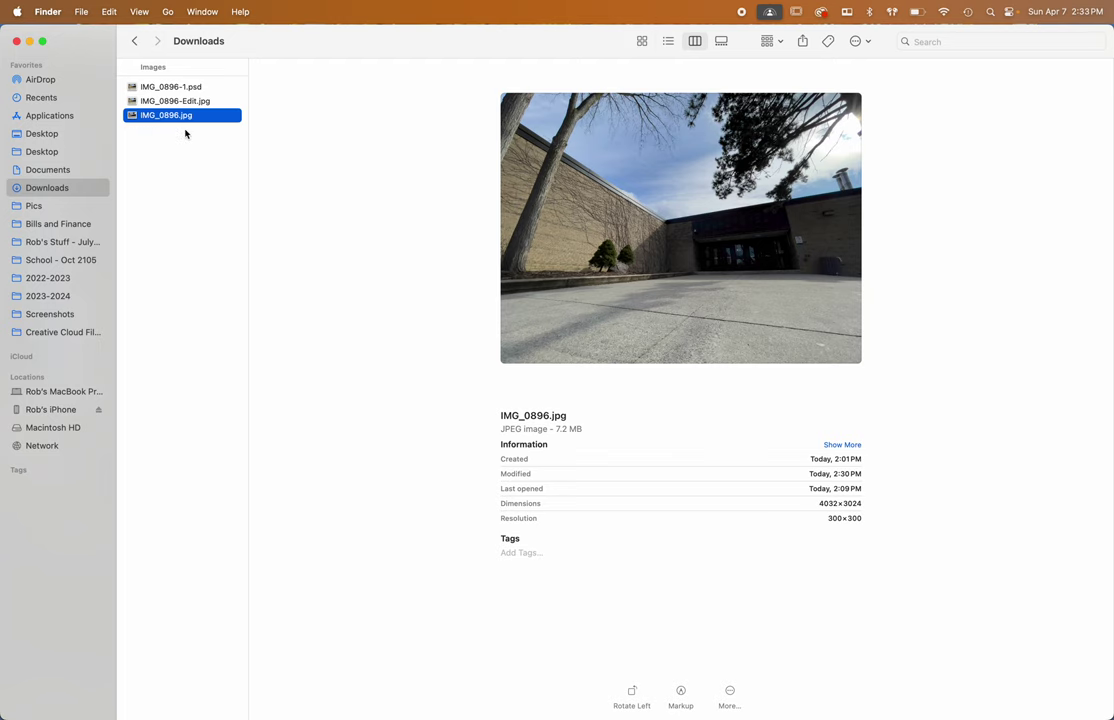
Step: Step through the IMG_0896-Edit.jpg and IMG_0896-1.psd previews in Finder, then return to Bridge
{"action": "key", "text": "Up"}
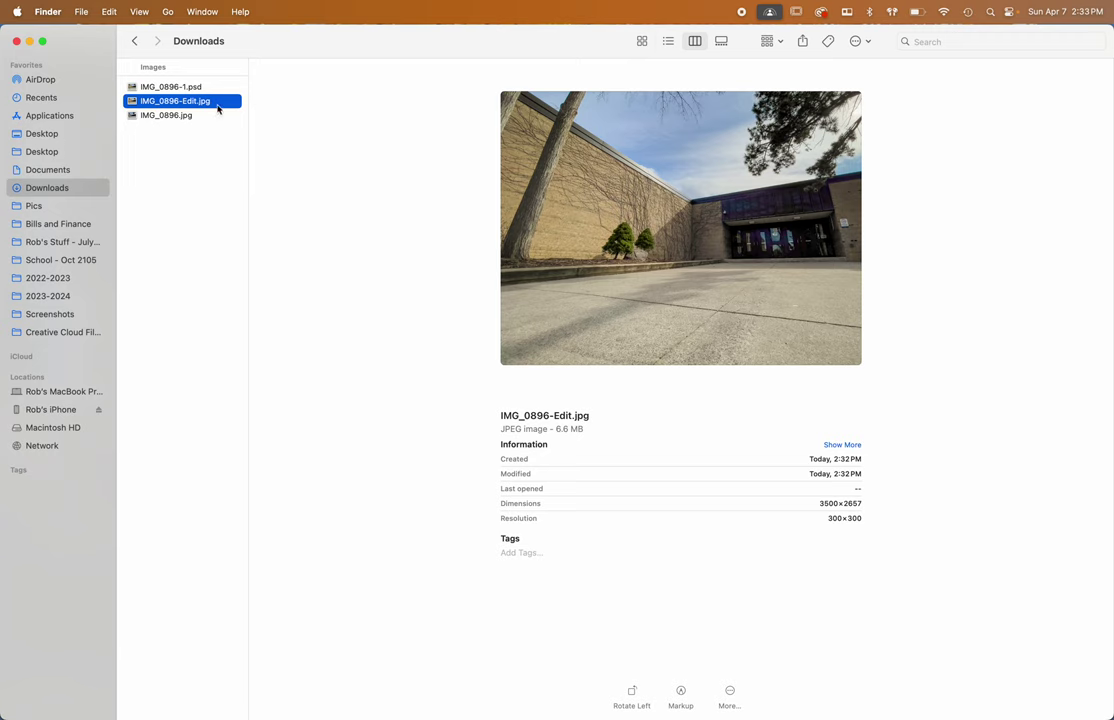
{"action": "key", "text": "Up"}
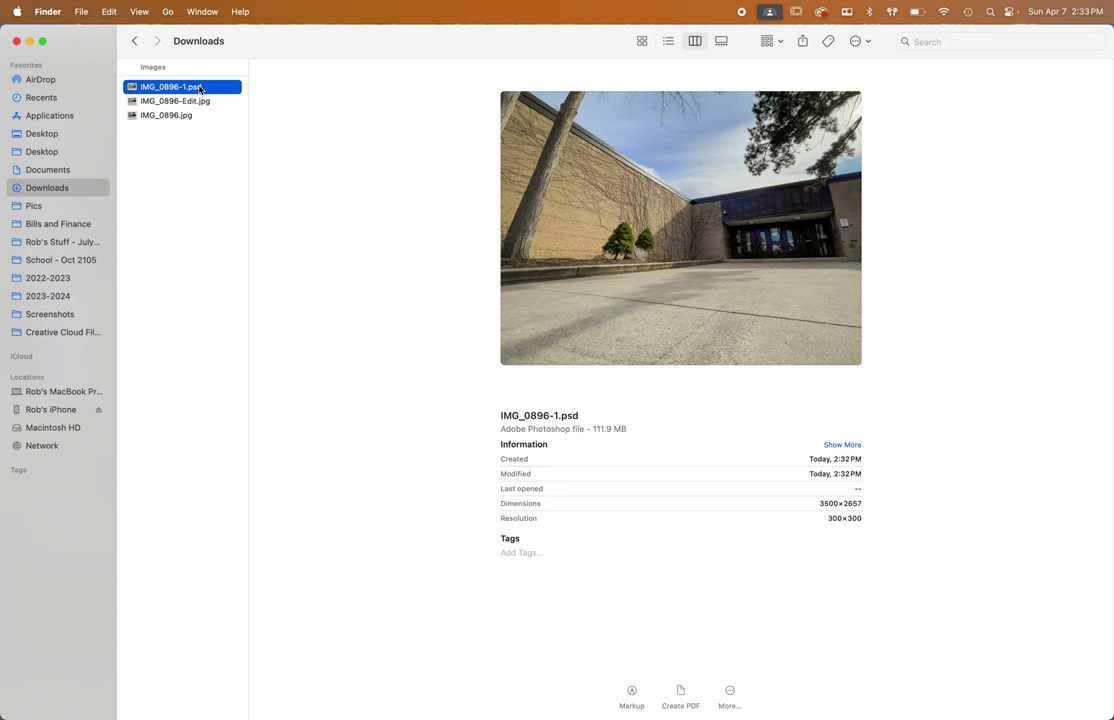
{"action": "key", "text": "super+Tab"}
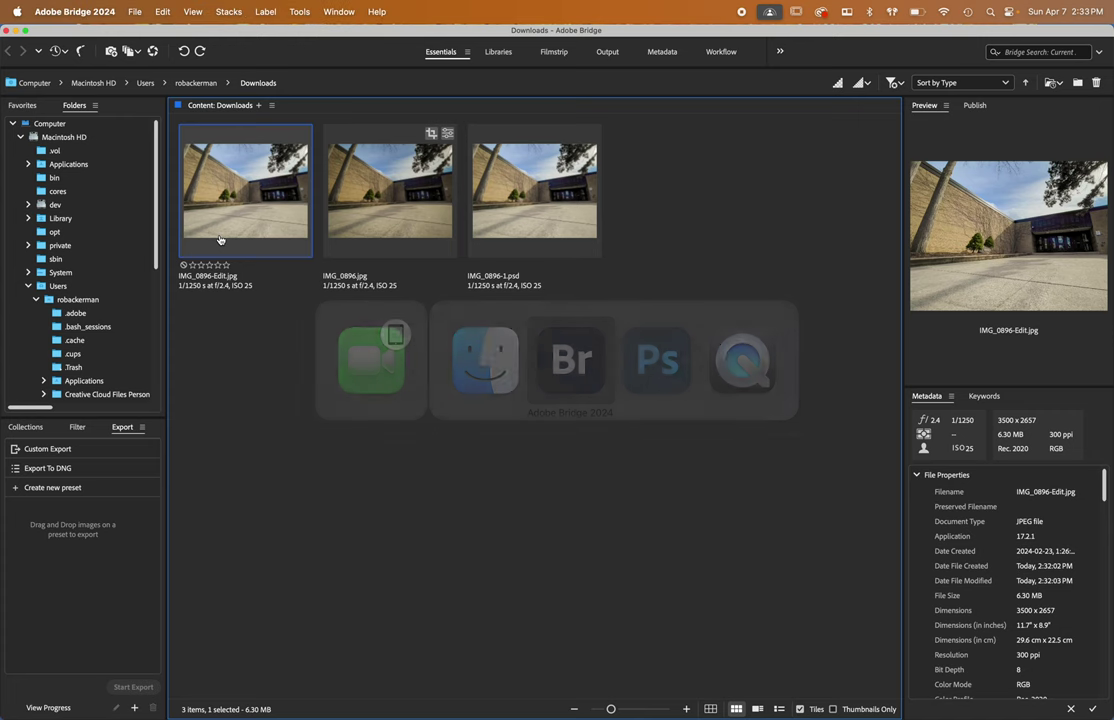